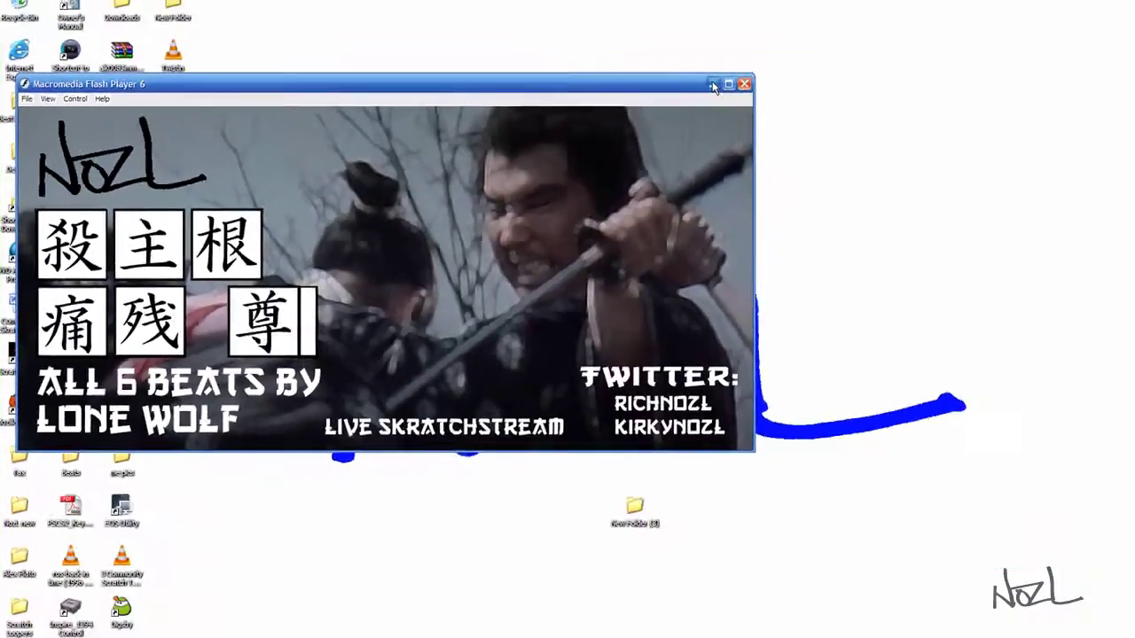
# Minimize the Flash preview and drag a guide line onto the 1084 × 511 stage.
pyautogui.click(712, 85)
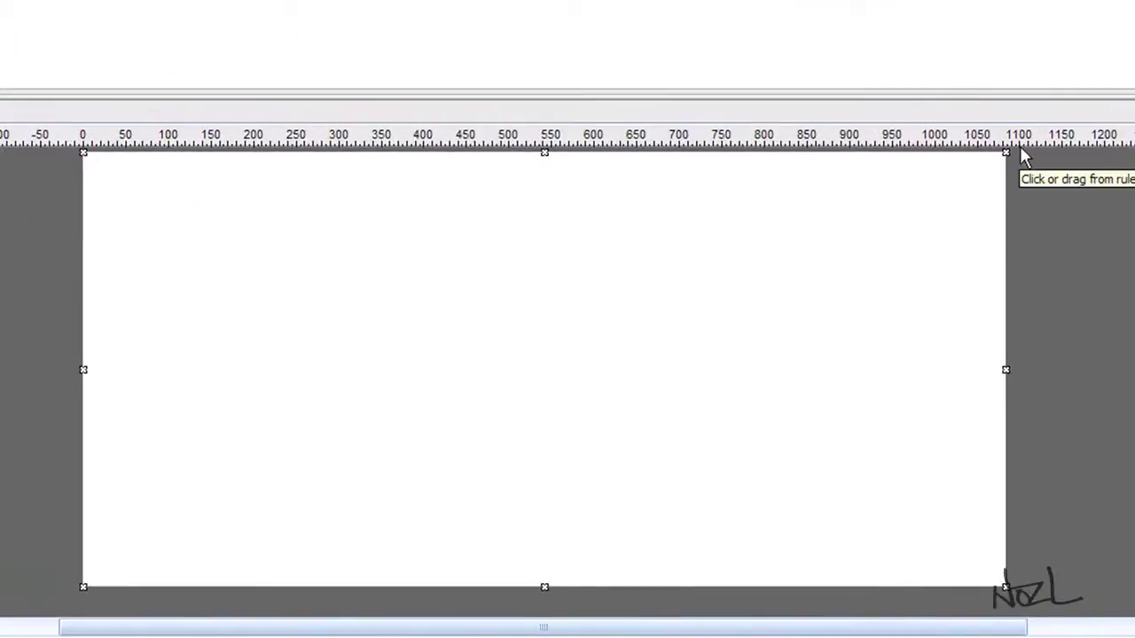
pyautogui.moveTo(1010, 144); pyautogui.dragTo(100, 200)
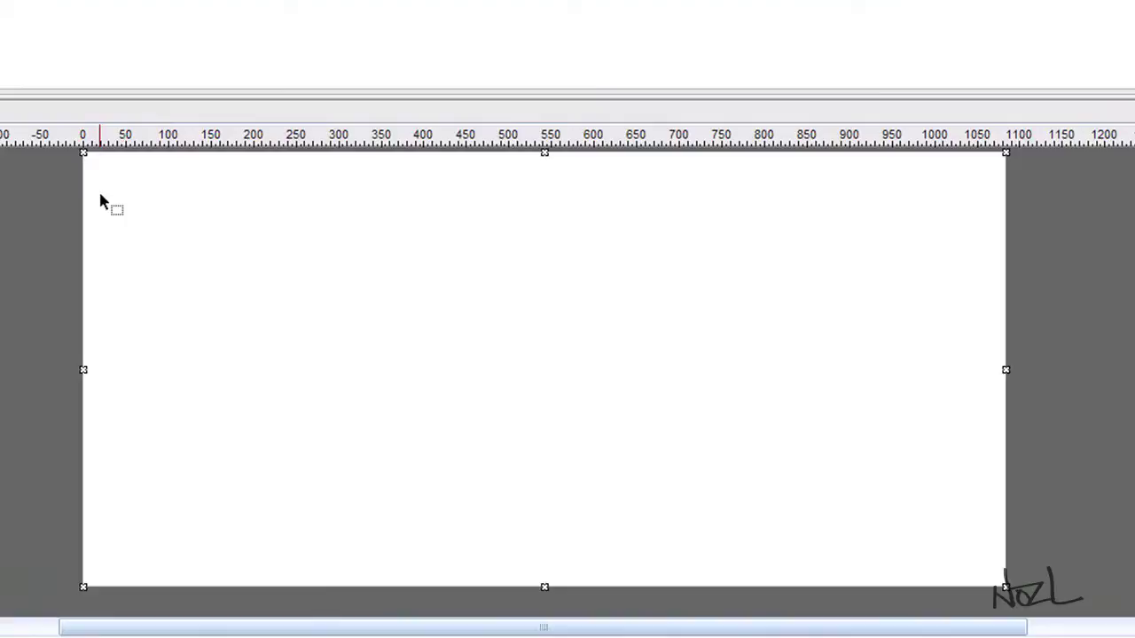
pyautogui.moveTo(100, 201); pyautogui.dragTo(99, 200)
pyautogui.moveTo(100, 197)
pyautogui.mouseDown()
pyautogui.moveTo(106, 226)
pyautogui.moveTo(702, 211)
pyautogui.moveTo(490, 425)
pyautogui.mouseUp()
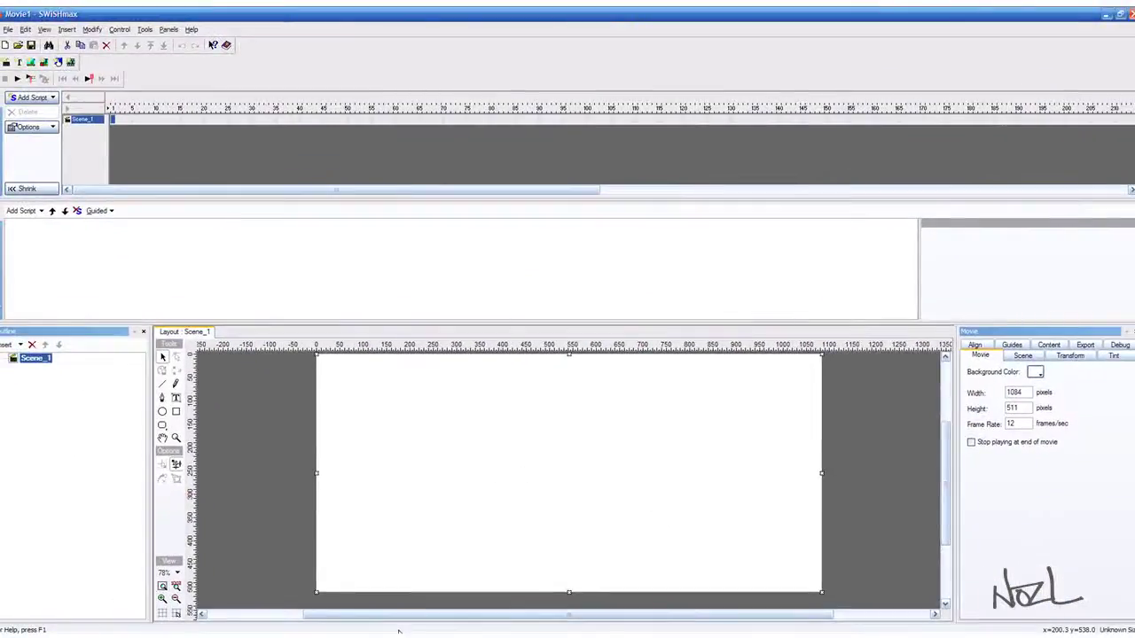
# Bring up the New Folder (3) window and reposition it beside SWiSHmax.
pyautogui.click(408, 631)
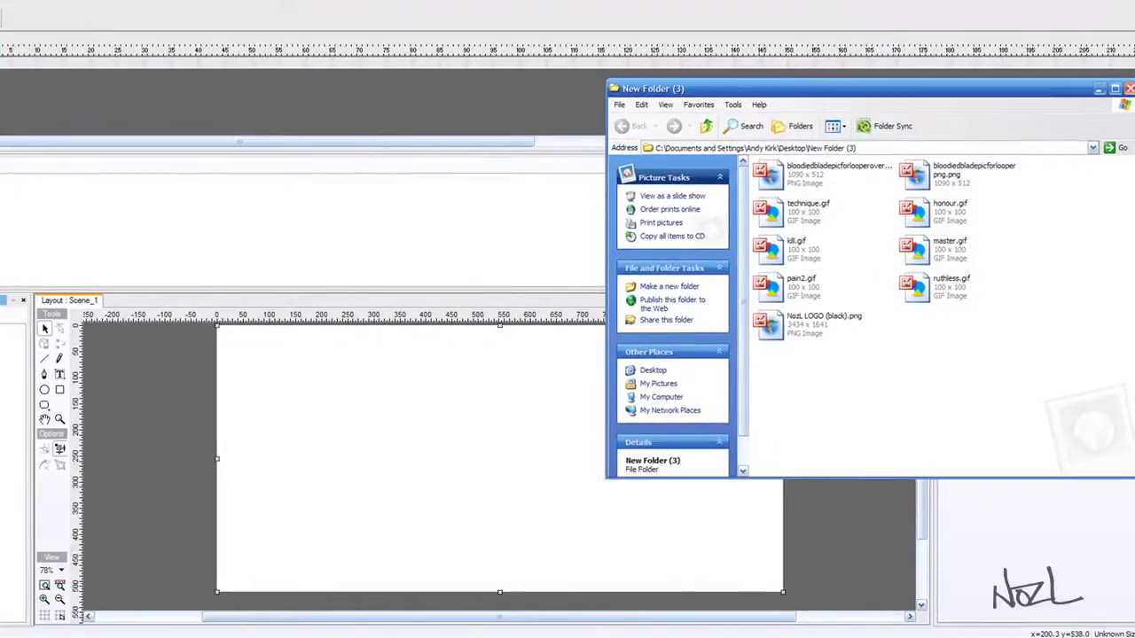
pyautogui.moveTo(862, 94); pyautogui.dragTo(796, 61)
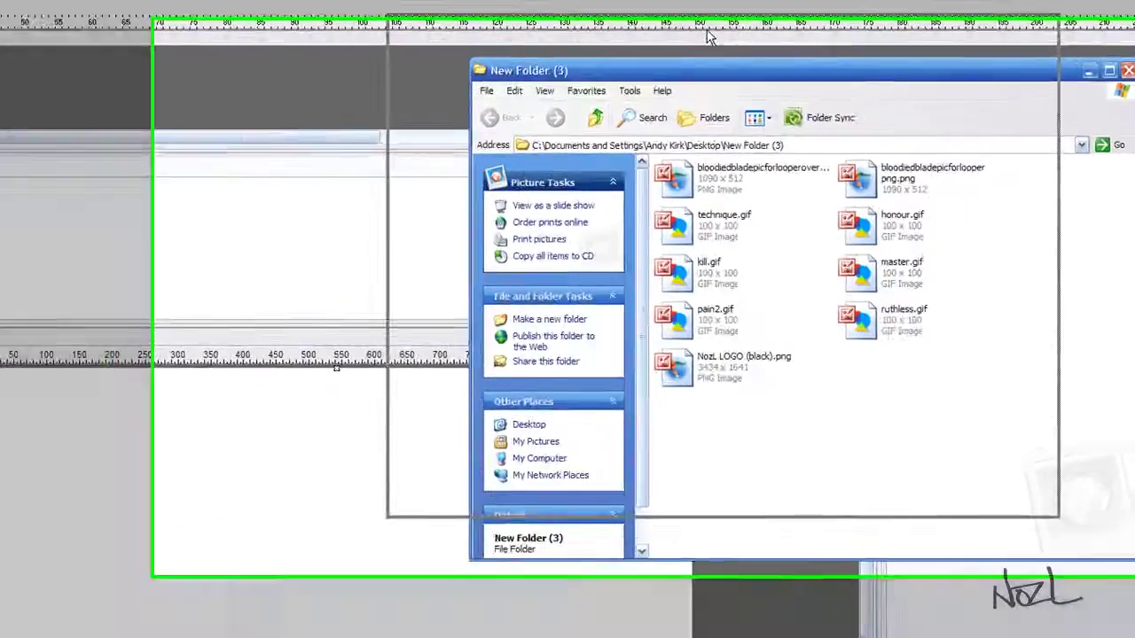
pyautogui.moveTo(709, 36); pyautogui.dragTo(707, 35)
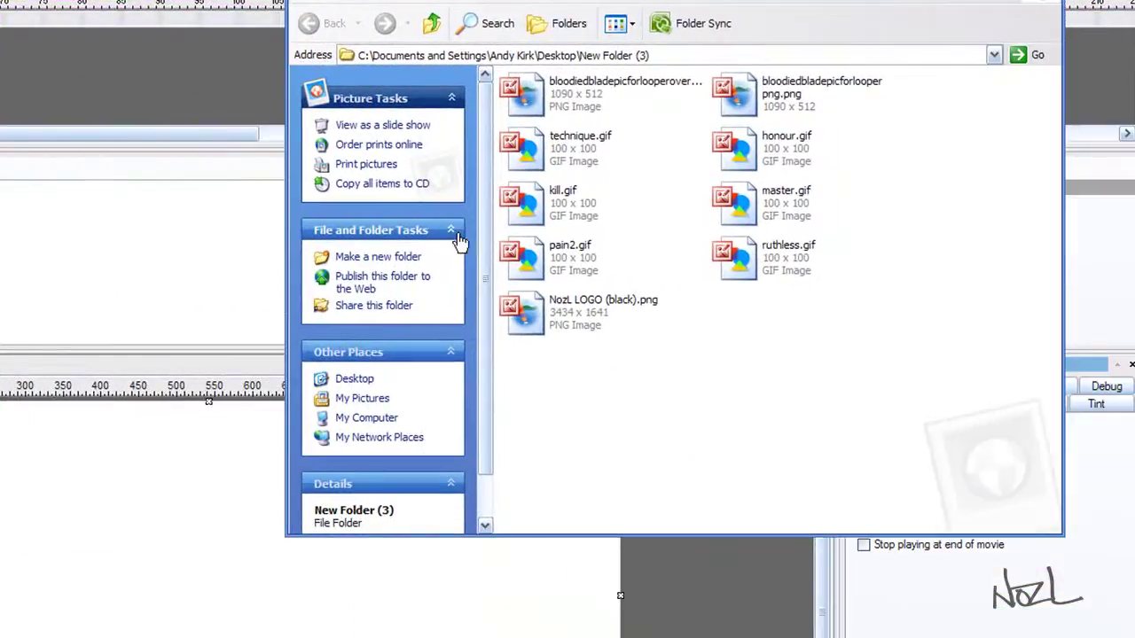
pyautogui.moveTo(483, 278); pyautogui.dragTo(483, 344)
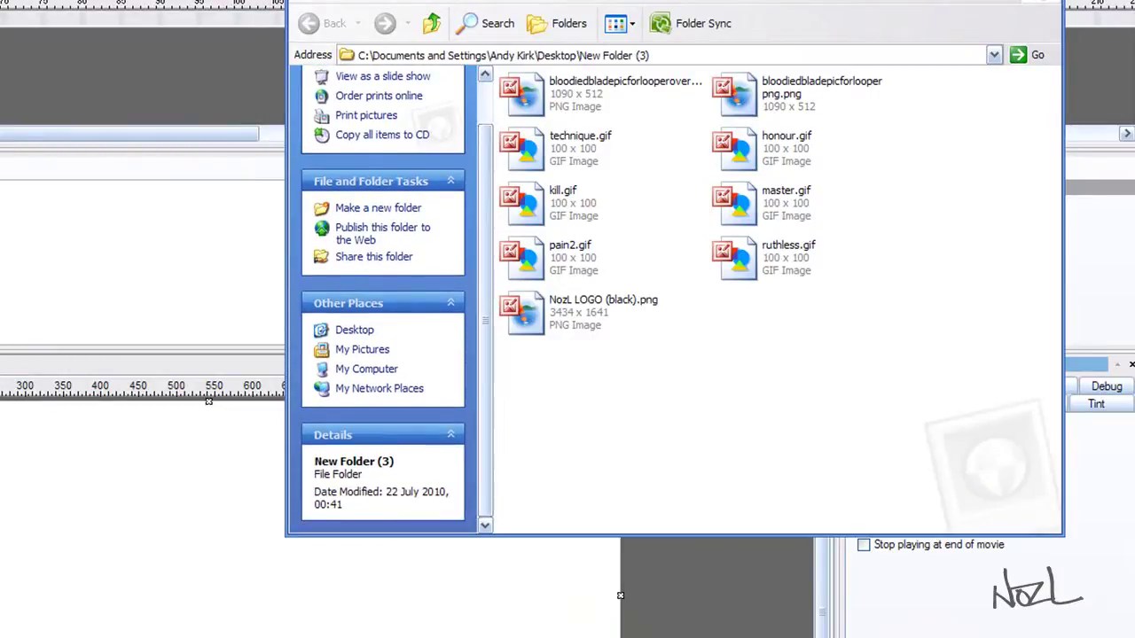
pyautogui.moveTo(484, 0); pyautogui.dragTo(553, 0)
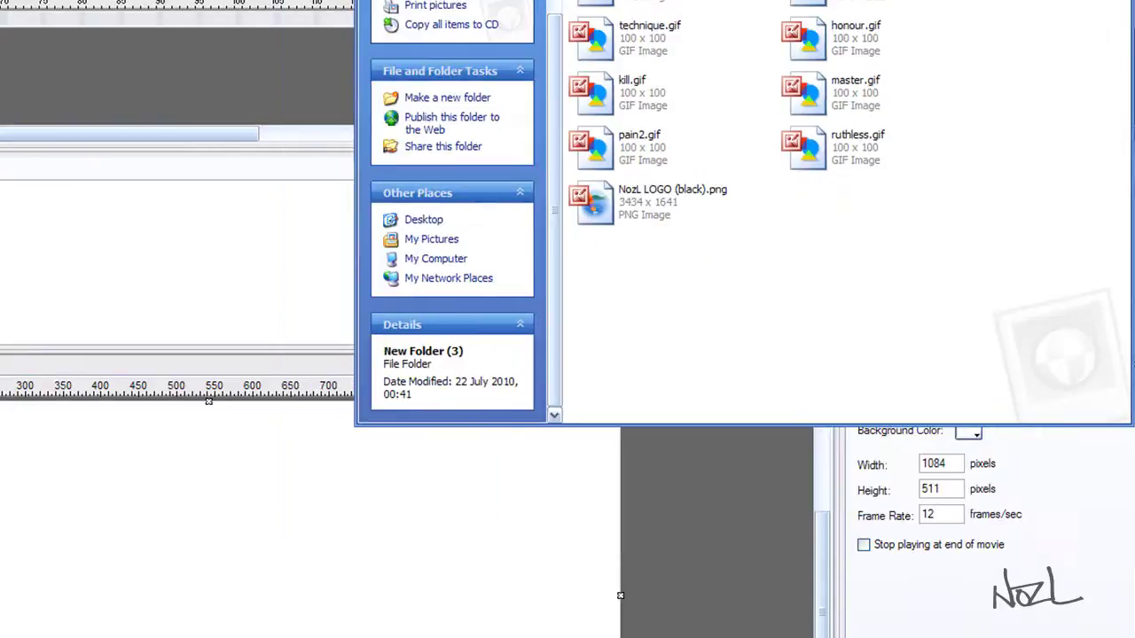
# Drag the 1090 × 512 bloodiedbladepicforlooperpng.png image onto the Movie1 stage.
pyautogui.click(664, 3)
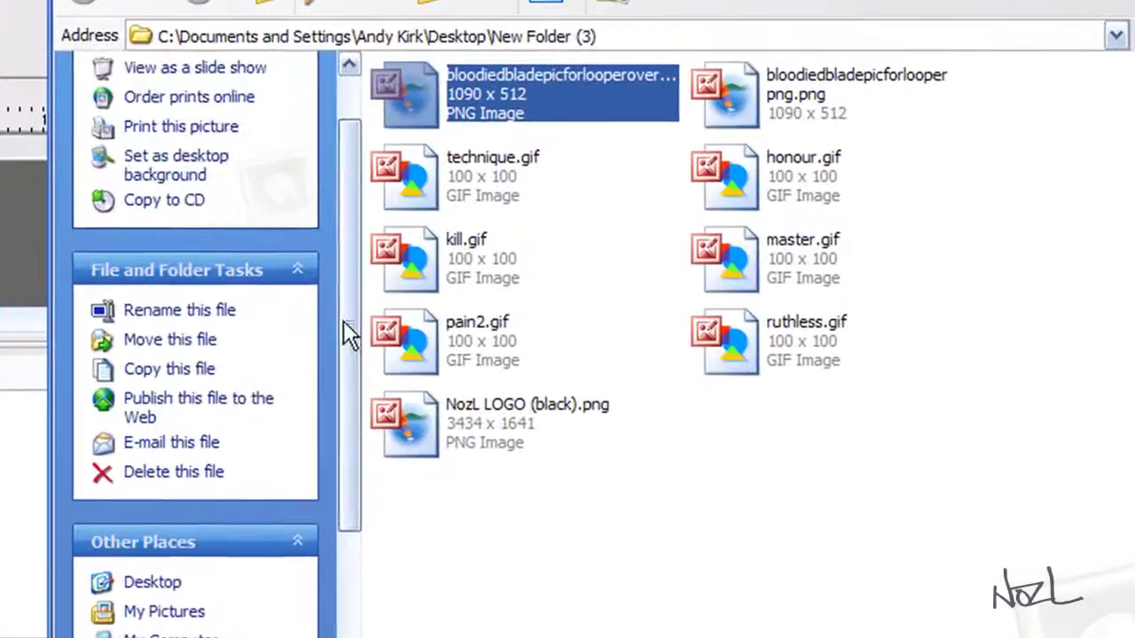
pyautogui.moveTo(550, 139); pyautogui.dragTo(558, 213)
pyautogui.moveTo(350, 434); pyautogui.dragTo(354, 296)
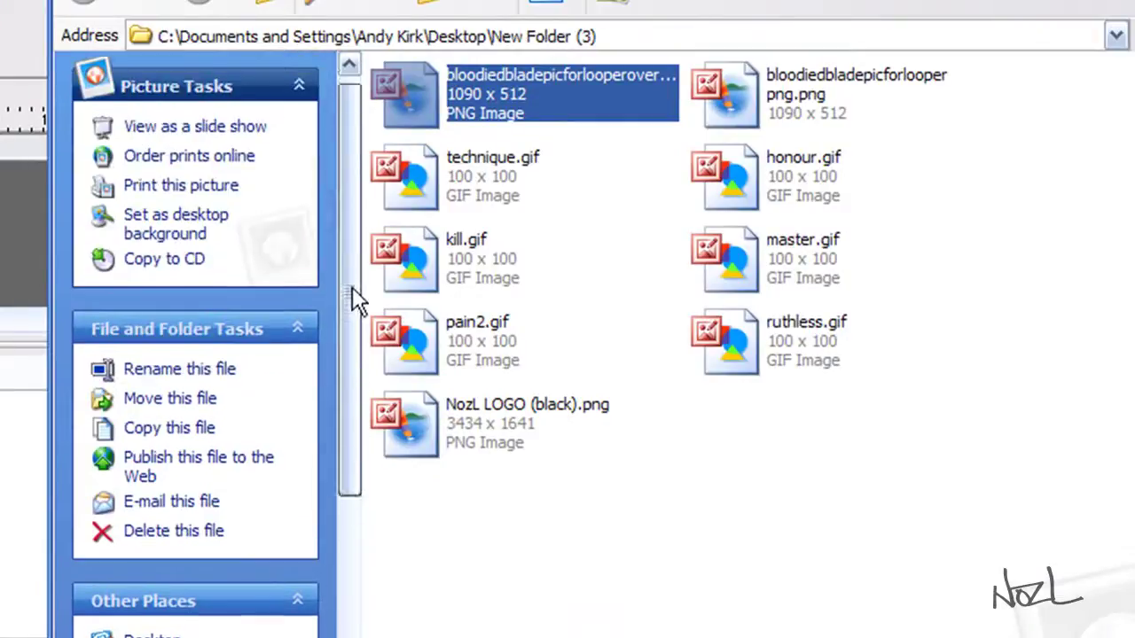
pyautogui.click(805, 95)
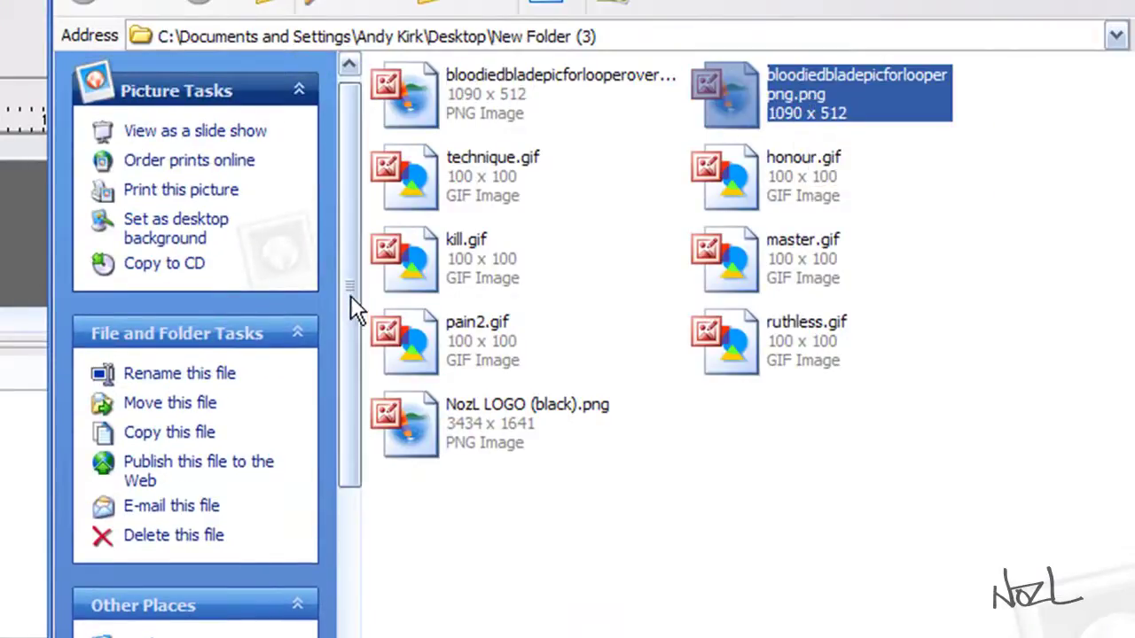
pyautogui.moveTo(351, 295); pyautogui.dragTo(350, 523)
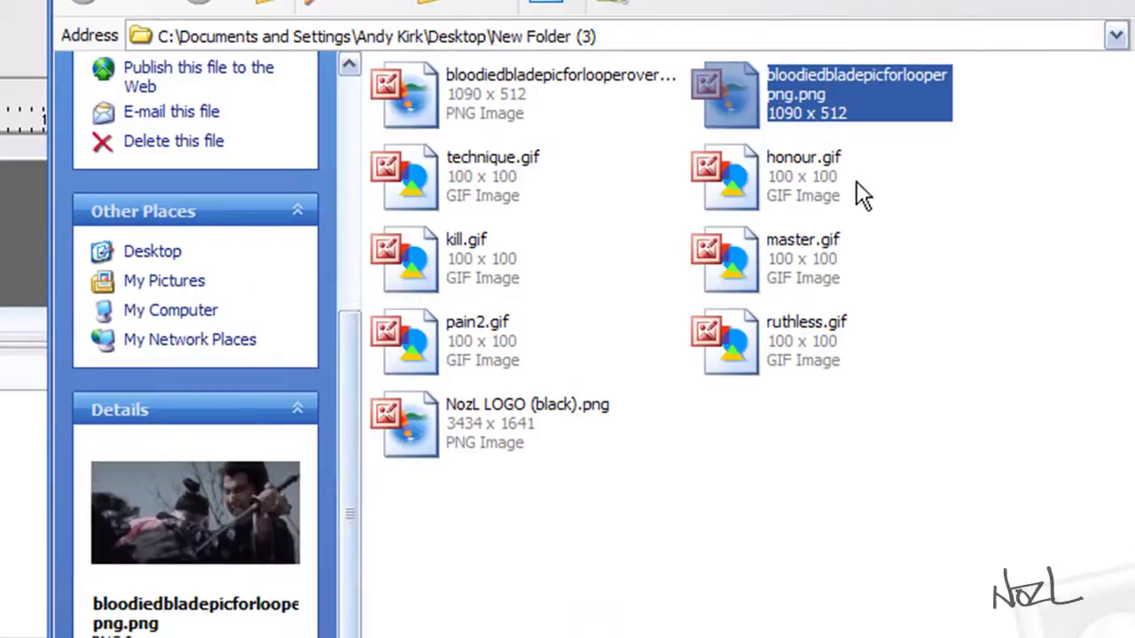
pyautogui.moveTo(810, 110)
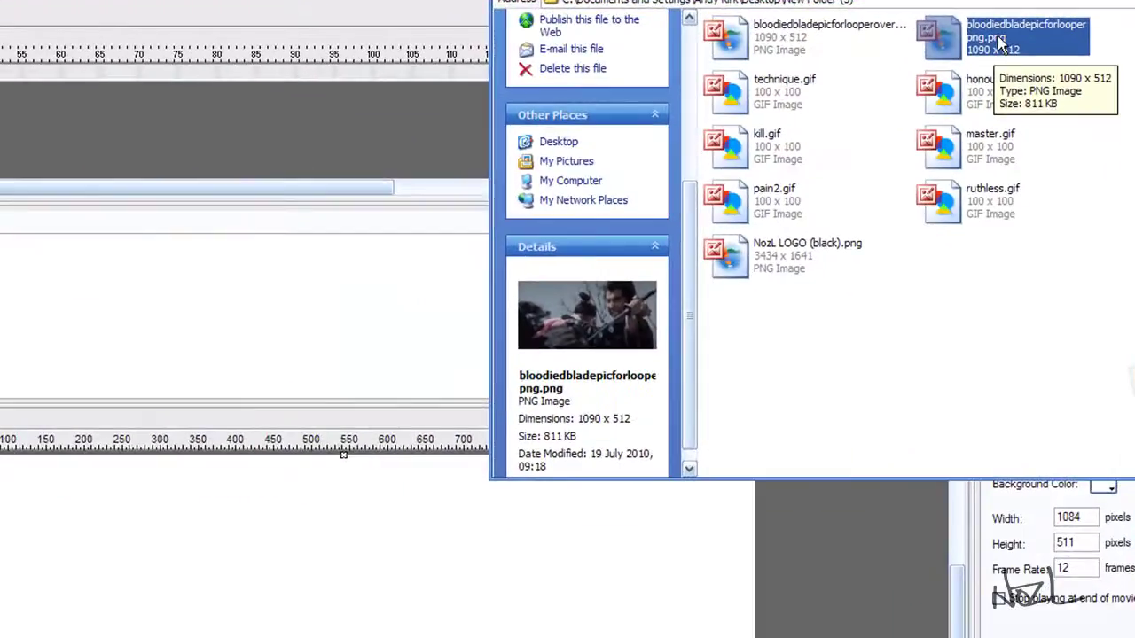
pyautogui.moveTo(1007, 46)
pyautogui.mouseDown()
pyautogui.moveTo(488, 523)
pyautogui.moveTo(141, 588)
pyautogui.moveTo(80, 581)
pyautogui.moveTo(77, 570)
pyautogui.mouseUp()
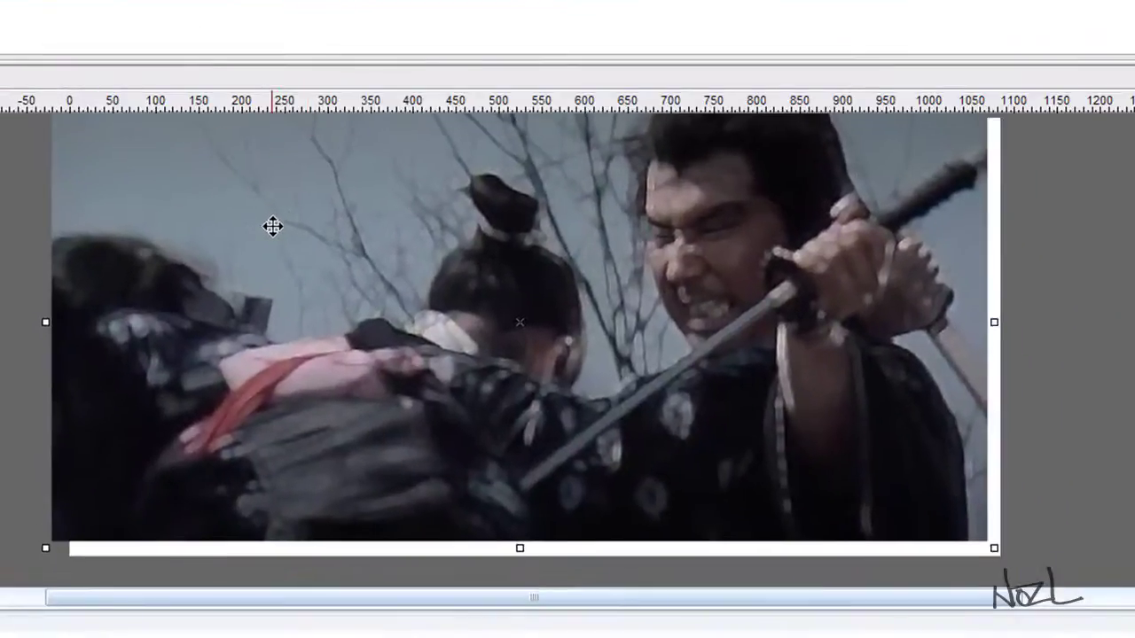
# Align the samurai picture to the stage's top-left and stretch it over the whole 1084 × 511 stage.
pyautogui.moveTo(280, 235); pyautogui.dragTo(286, 215)
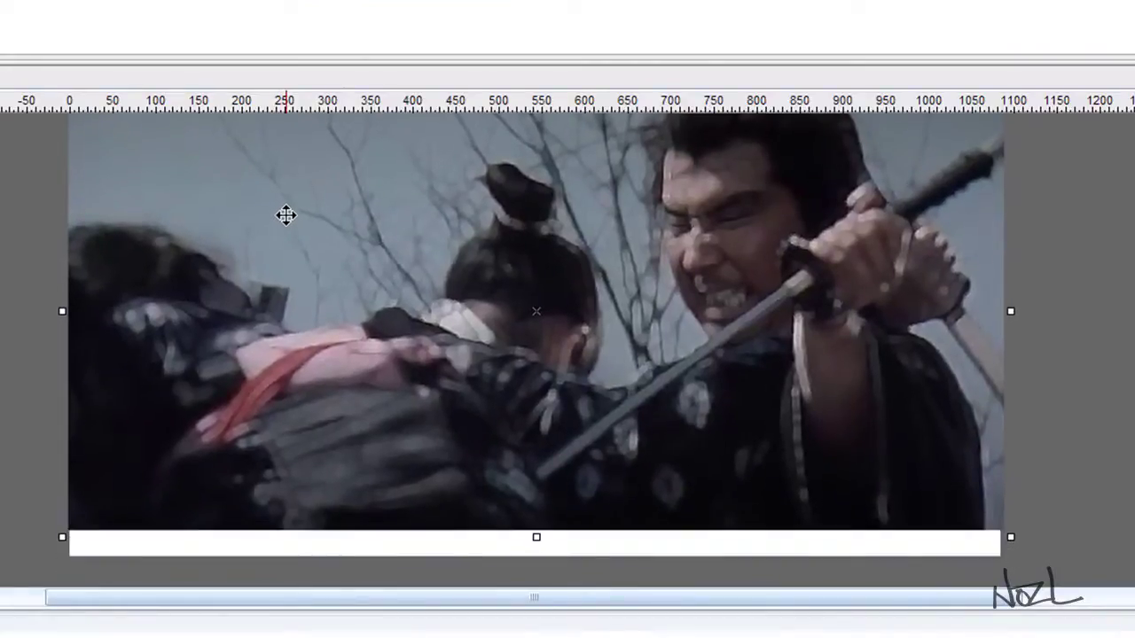
pyautogui.click(954, 555)
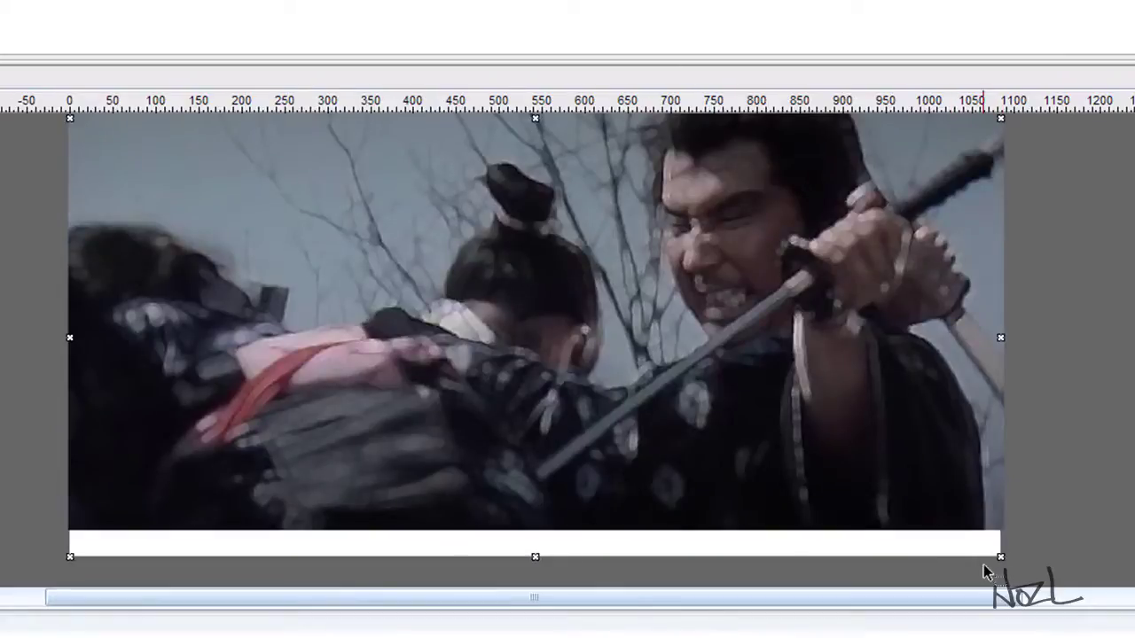
pyautogui.click(398, 326)
pyautogui.moveTo(398, 326); pyautogui.dragTo(411, 334)
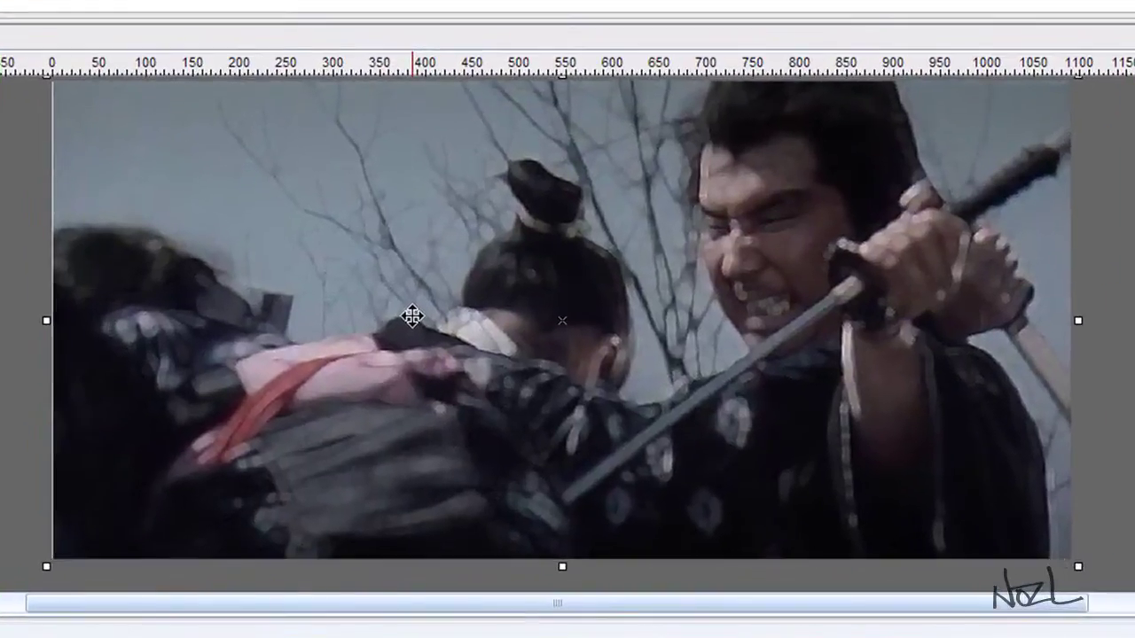
pyautogui.moveTo(412, 316); pyautogui.dragTo(418, 299)
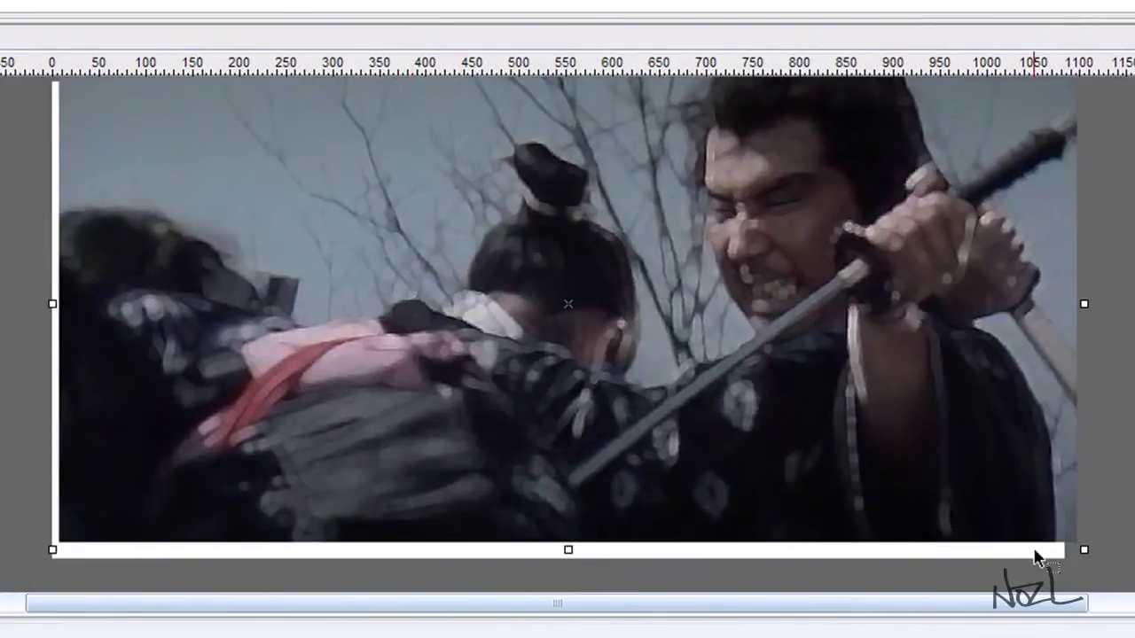
pyautogui.moveTo(1039, 557); pyautogui.dragTo(1065, 560)
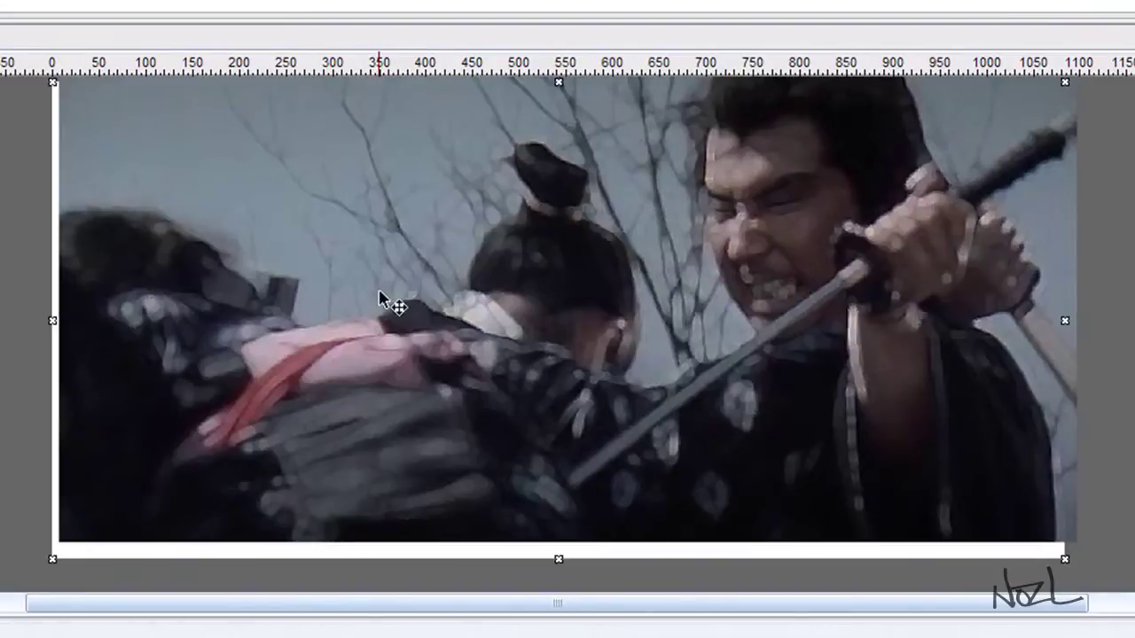
pyautogui.moveTo(333, 296); pyautogui.dragTo(320, 349)
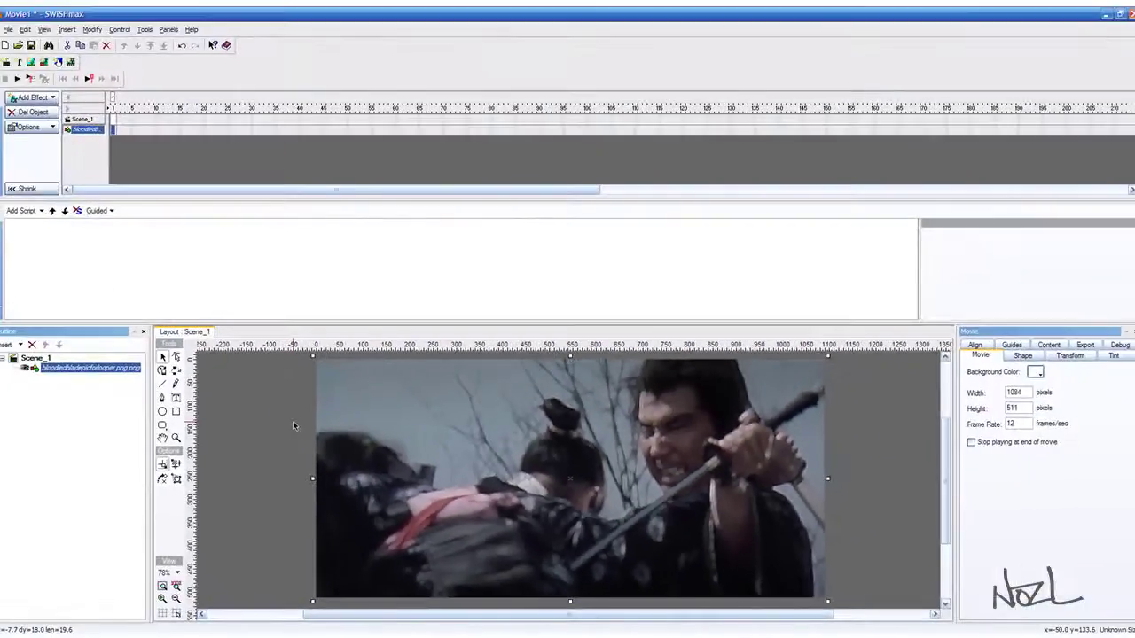
pyautogui.hotkey('ctrl', 't')
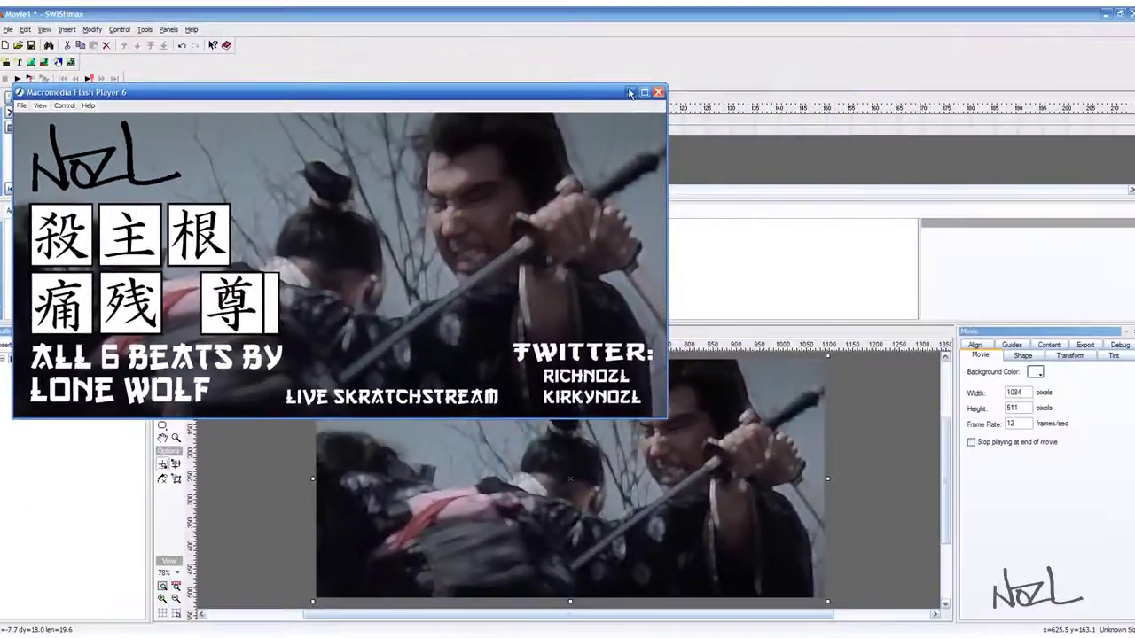
pyautogui.click(630, 93)
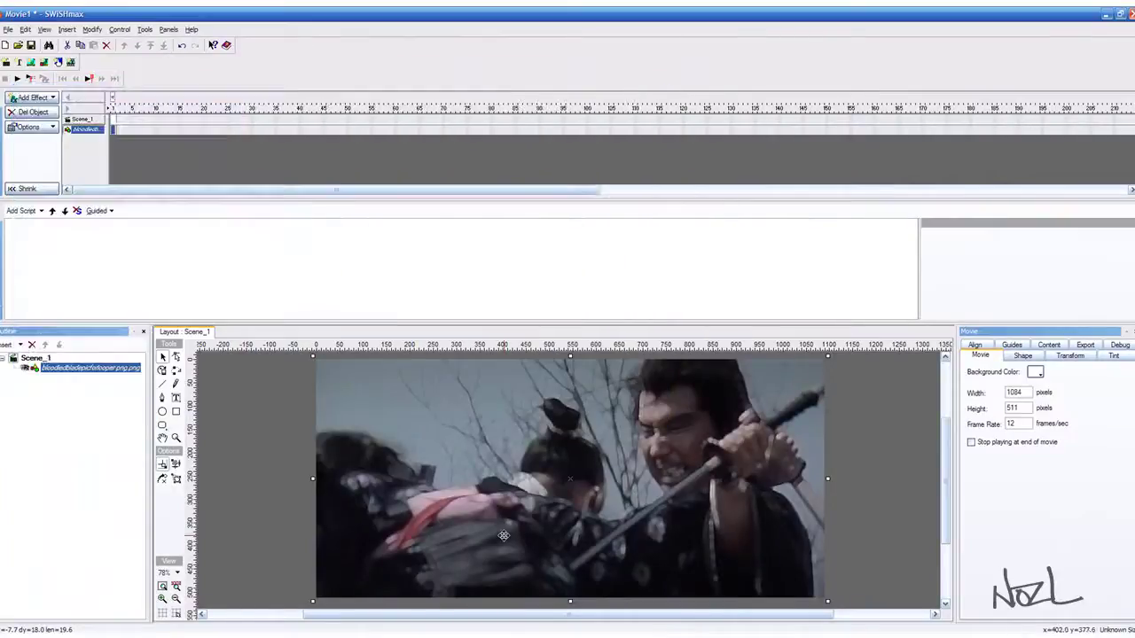
# Drag NozL LOGO (black).png from New Folder (3) onto the Movie1 stage.
pyautogui.click(465, 625)
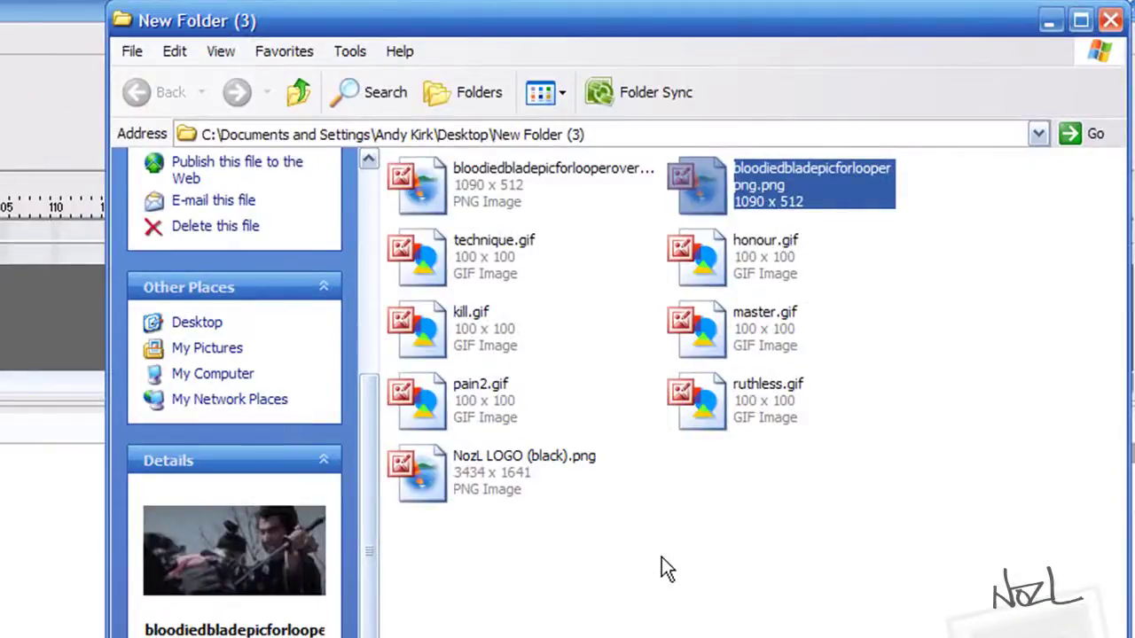
pyautogui.click(503, 486)
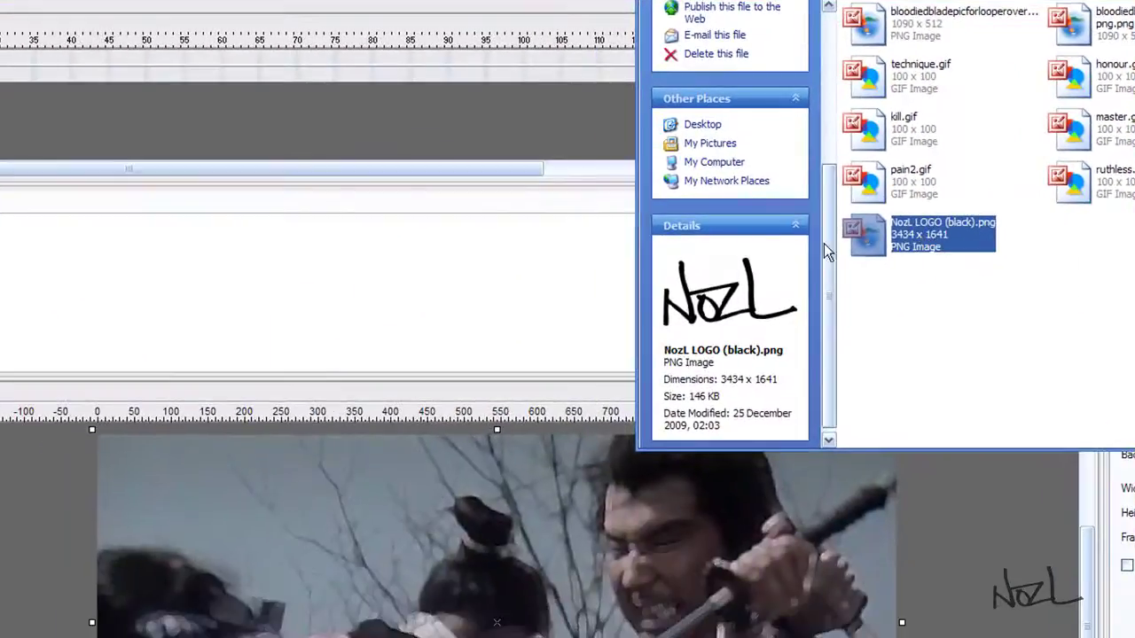
pyautogui.moveTo(916, 237); pyautogui.dragTo(188, 455)
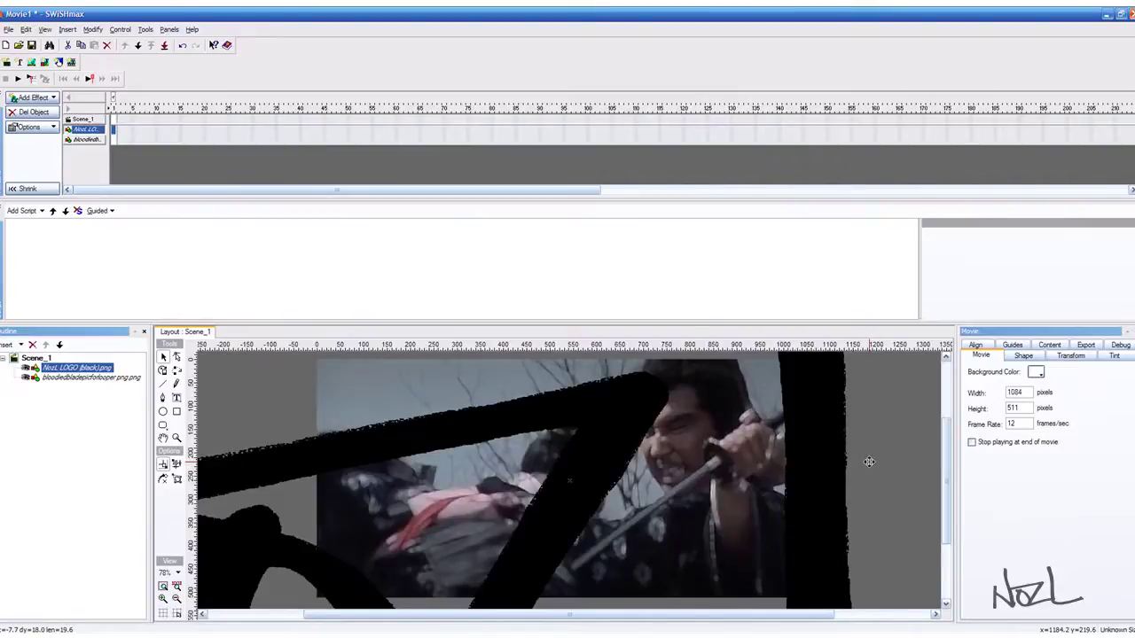
# Scale the oversized NozL logo down and move it to the background's top-left.
pyautogui.scroll(-6, 869, 461)
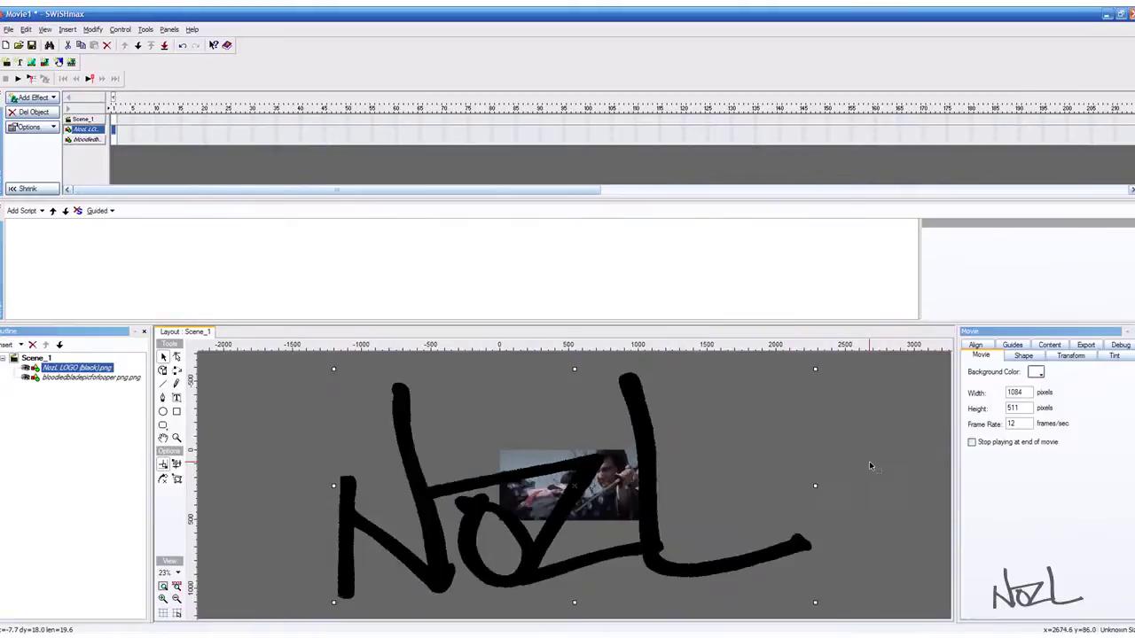
pyautogui.scroll(-3, 869, 465)
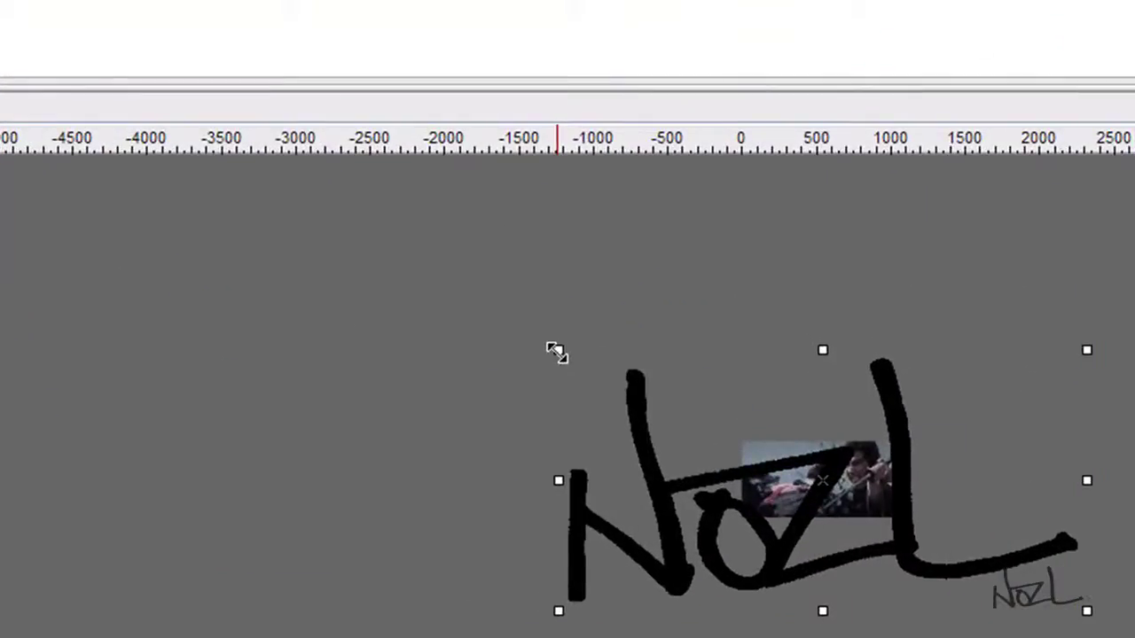
pyautogui.moveTo(557, 351)
pyautogui.mouseDown()
pyautogui.moveTo(573, 387)
pyautogui.moveTo(646, 438)
pyautogui.moveTo(872, 519)
pyautogui.moveTo(956, 570)
pyautogui.moveTo(991, 561)
pyautogui.moveTo(1017, 570)
pyautogui.mouseUp()
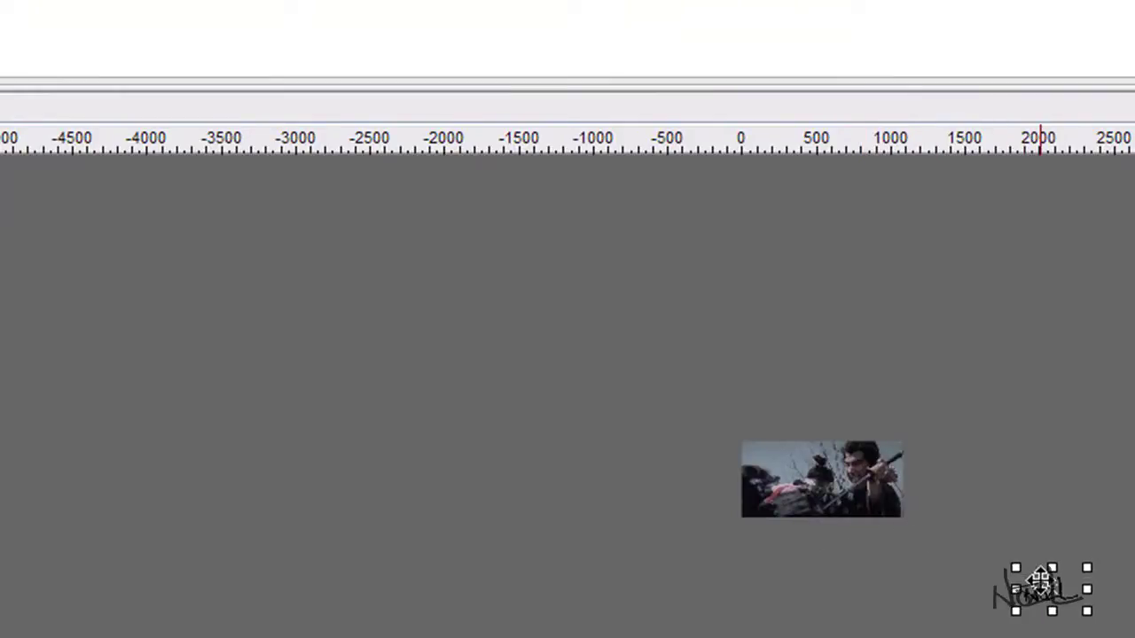
pyautogui.moveTo(1034, 589)
pyautogui.mouseDown()
pyautogui.moveTo(798, 493)
pyautogui.moveTo(763, 465)
pyautogui.mouseUp()
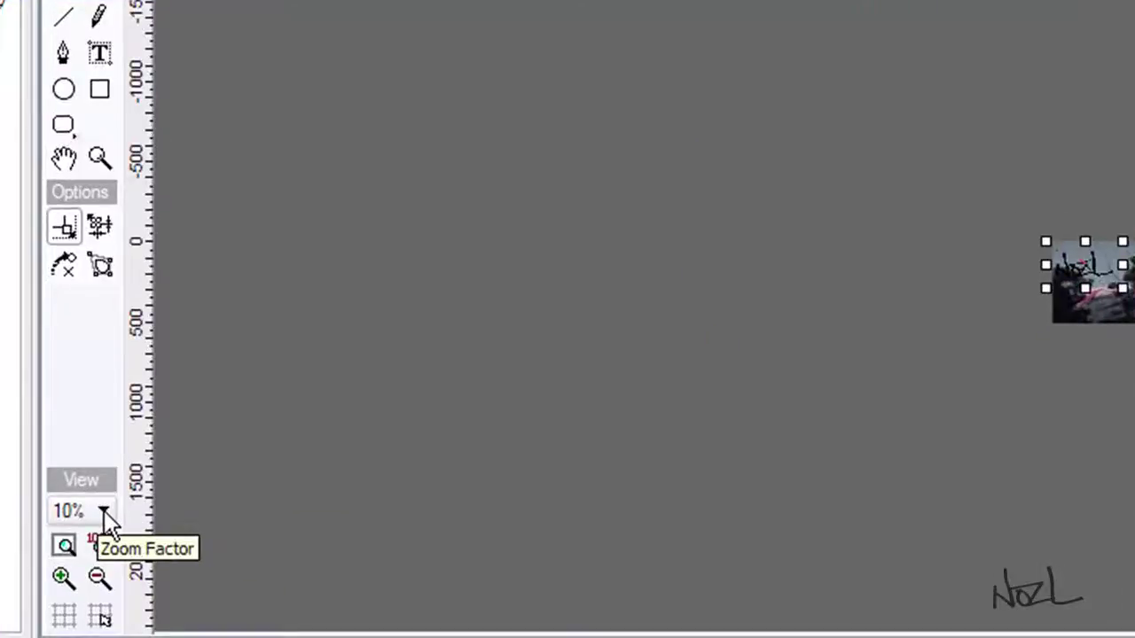
# At 100% zoom, shrink the NozL logo further and tuck it into the top-left corner.
pyautogui.click(103, 512)
pyautogui.click(112, 334)
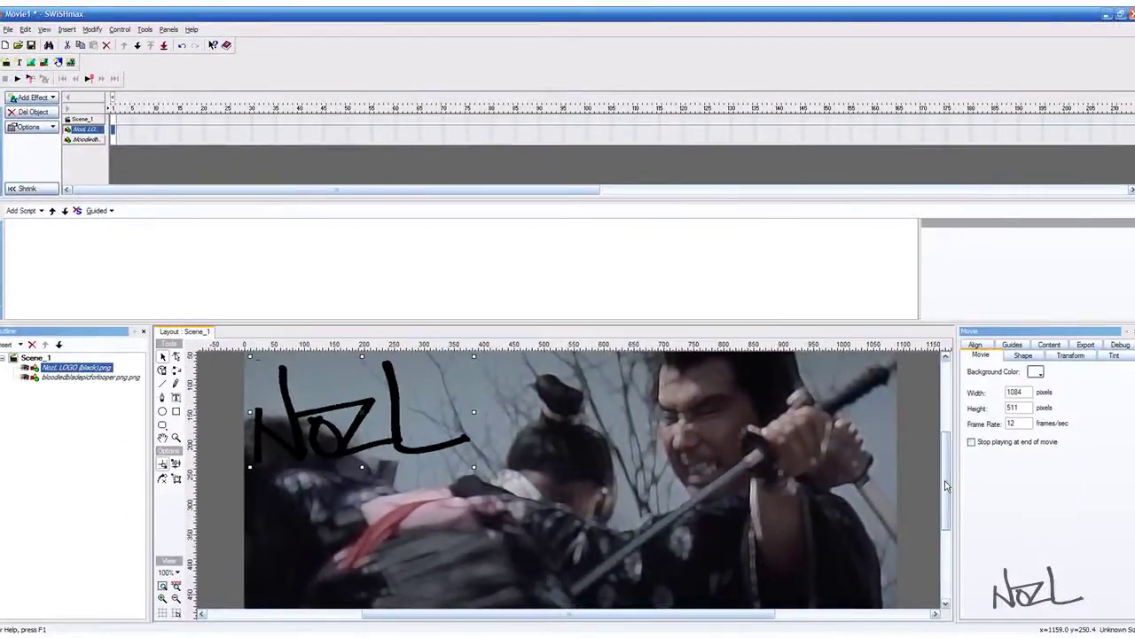
pyautogui.moveTo(945, 486); pyautogui.dragTo(903, 469)
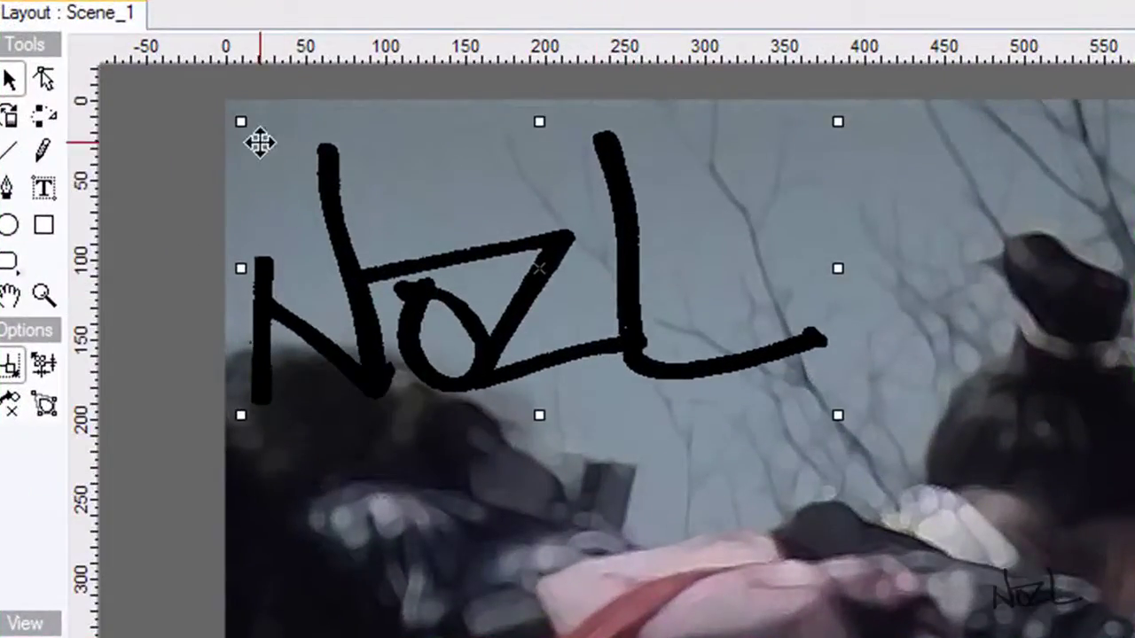
pyautogui.moveTo(243, 125); pyautogui.dragTo(432, 225)
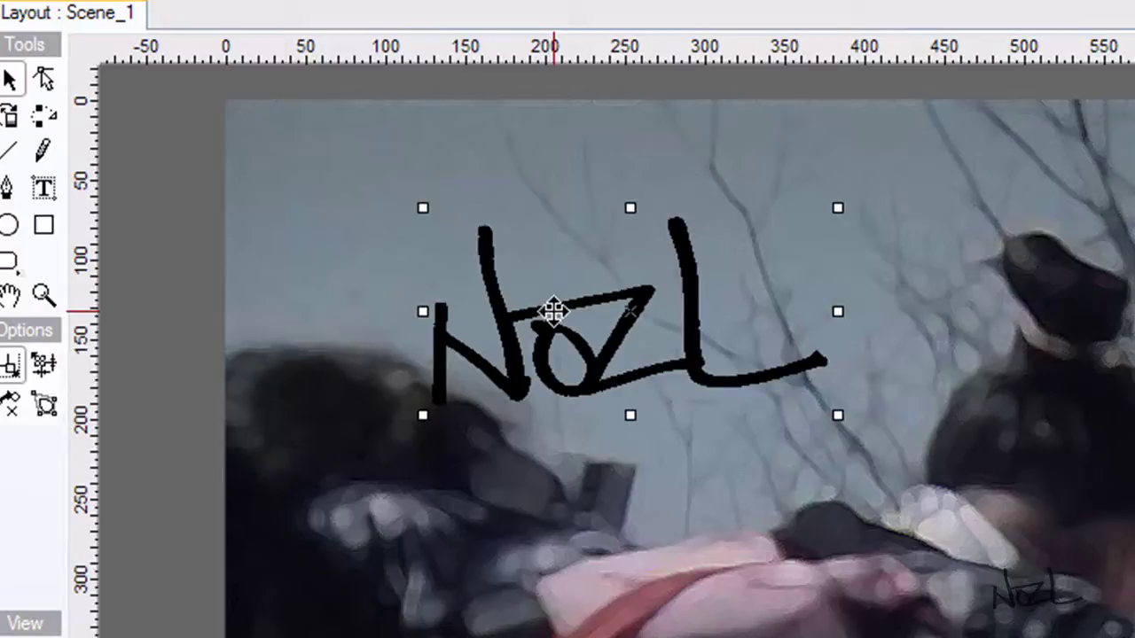
pyautogui.moveTo(552, 310); pyautogui.dragTo(406, 227)
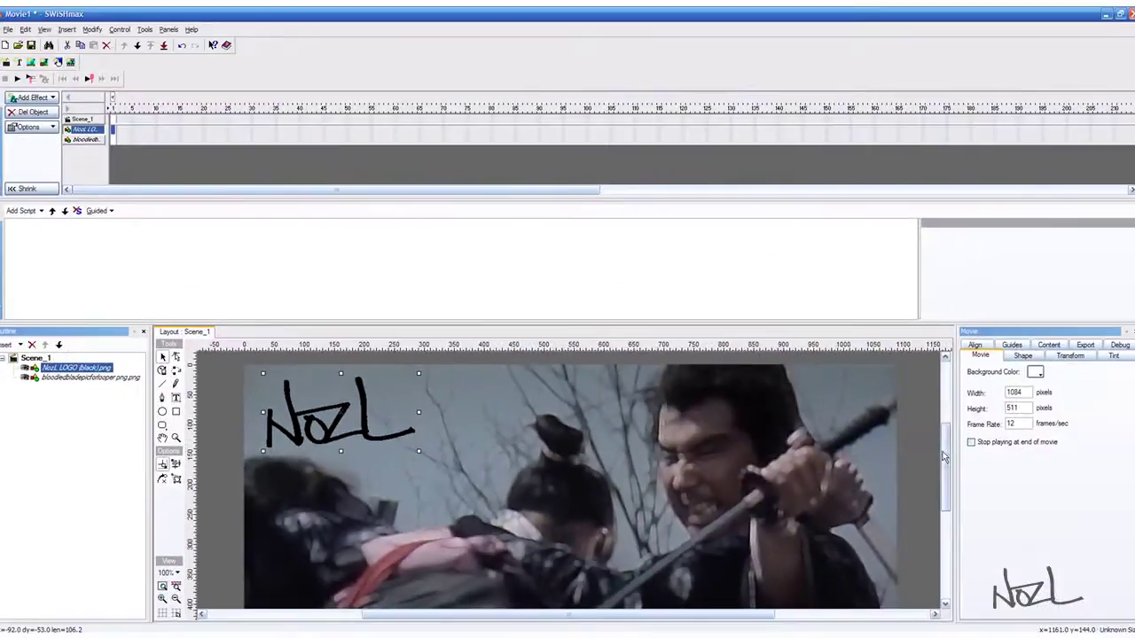
pyautogui.moveTo(946, 448)
pyautogui.mouseDown()
pyautogui.moveTo(946, 505)
pyautogui.moveTo(946, 461)
pyautogui.mouseUp()
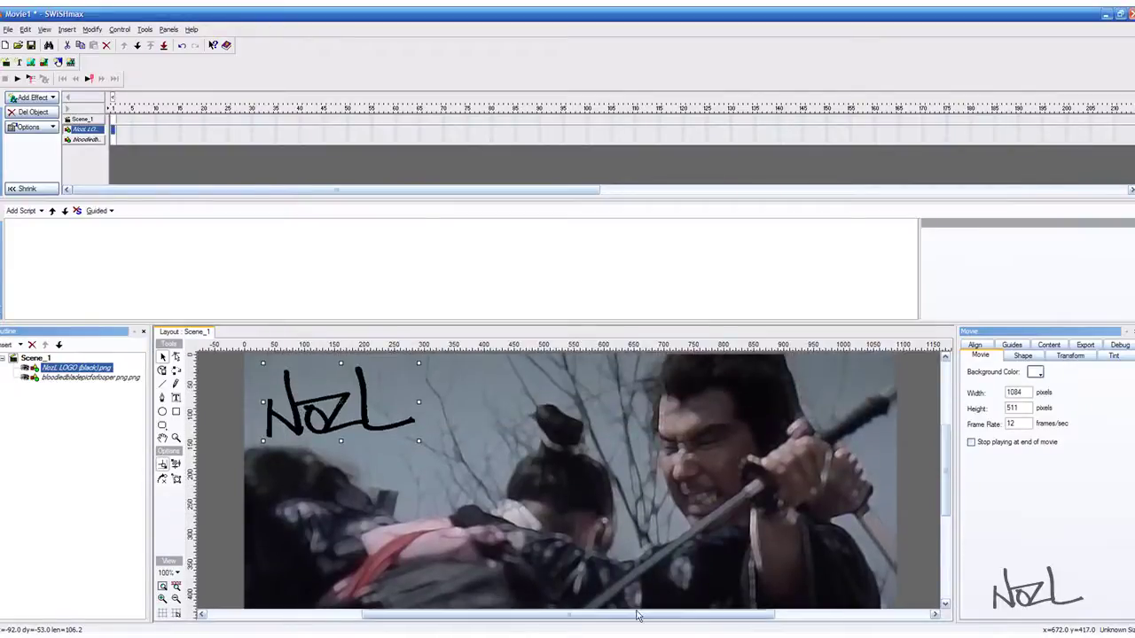
pyautogui.hotkey('ctrl', 't')
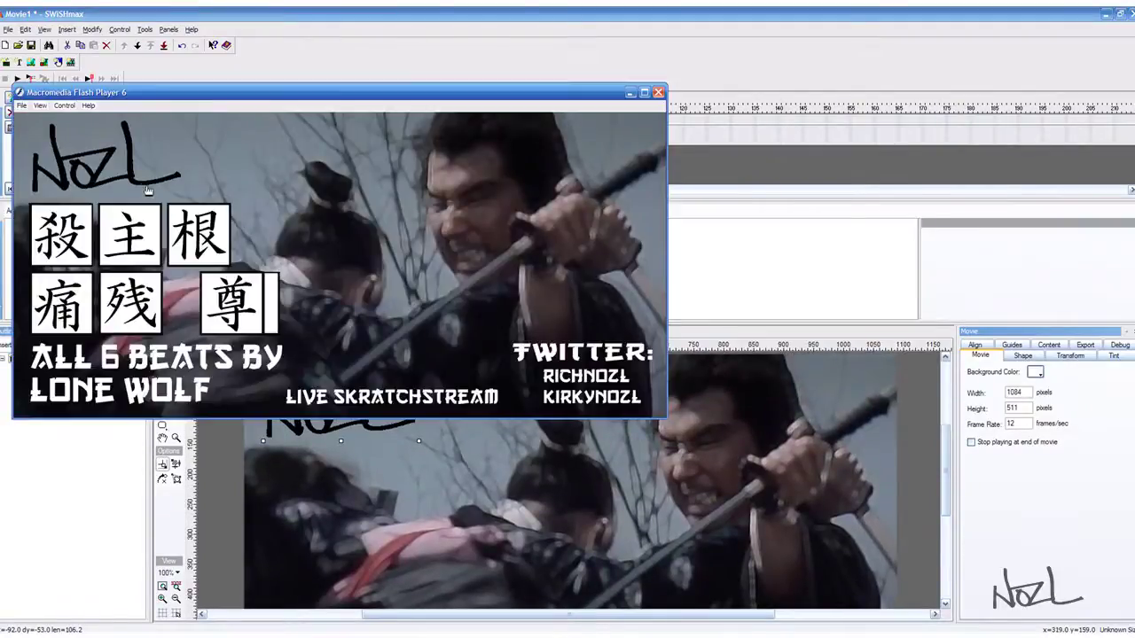
pyautogui.click(628, 94)
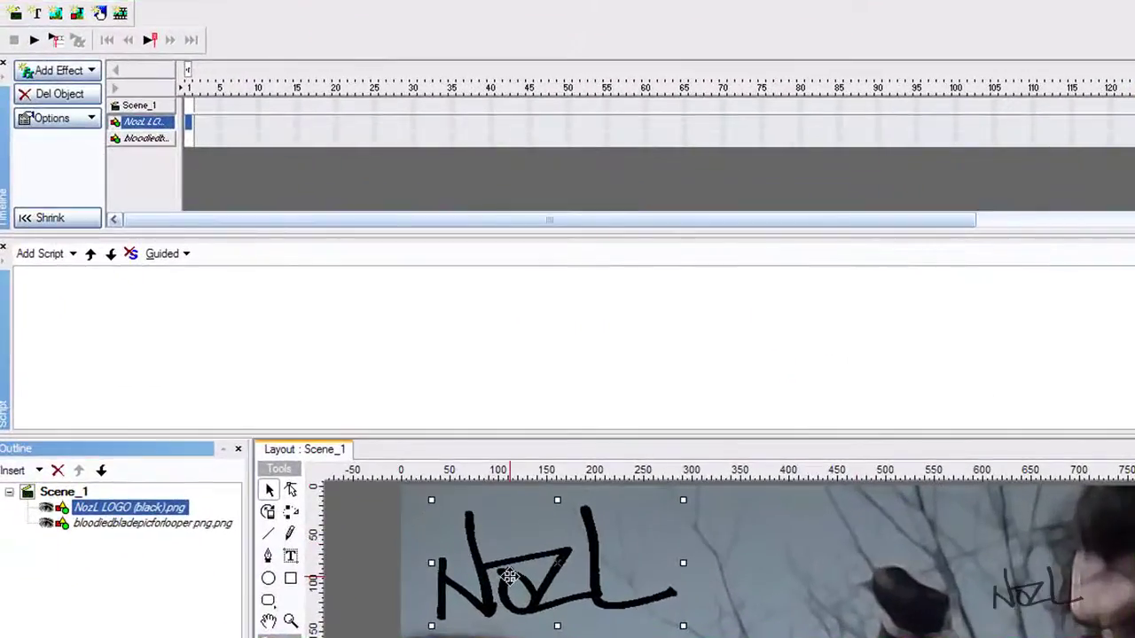
# Apply the One off > Gravity - Drop It effect to the NozL logo via its right-click menu.
pyautogui.rightClick(510, 576)
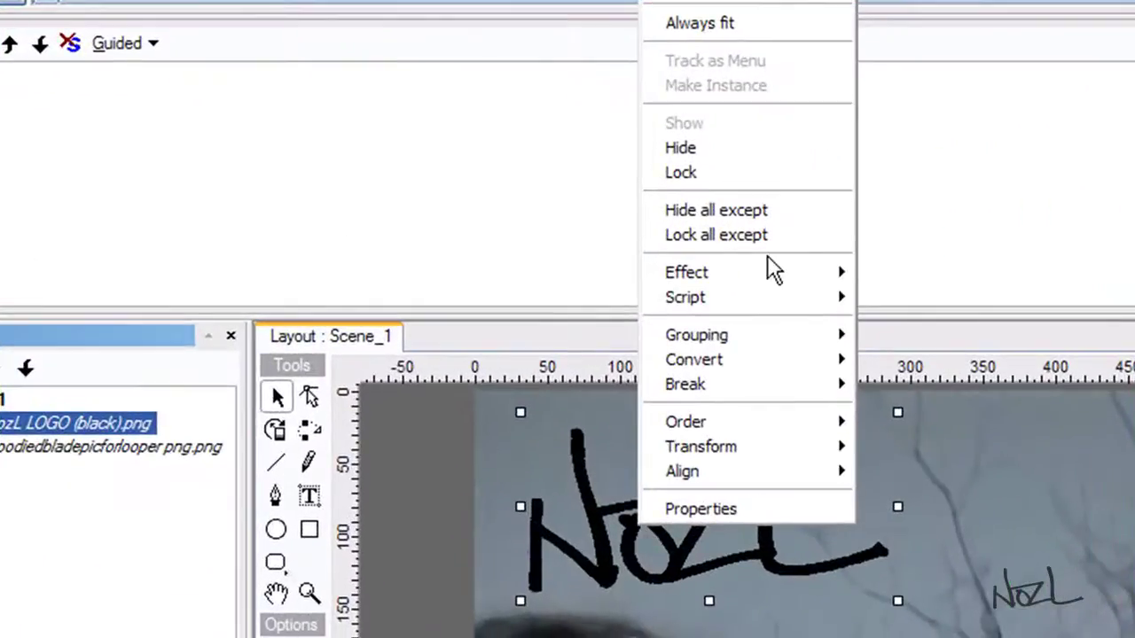
pyautogui.moveTo(768, 266)
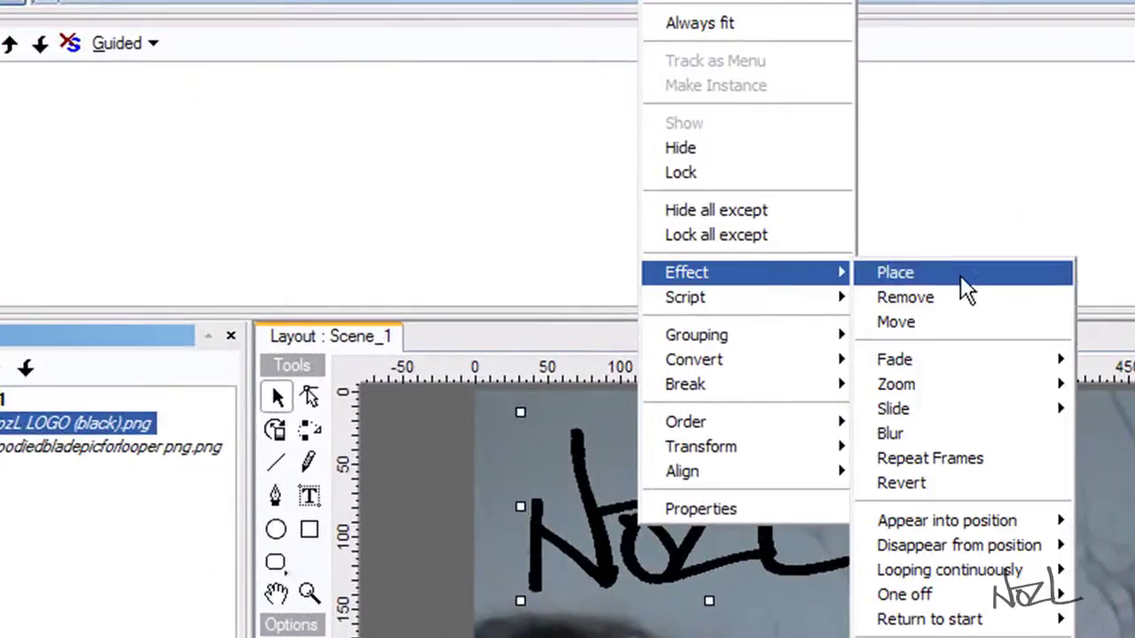
pyautogui.moveTo(999, 520)
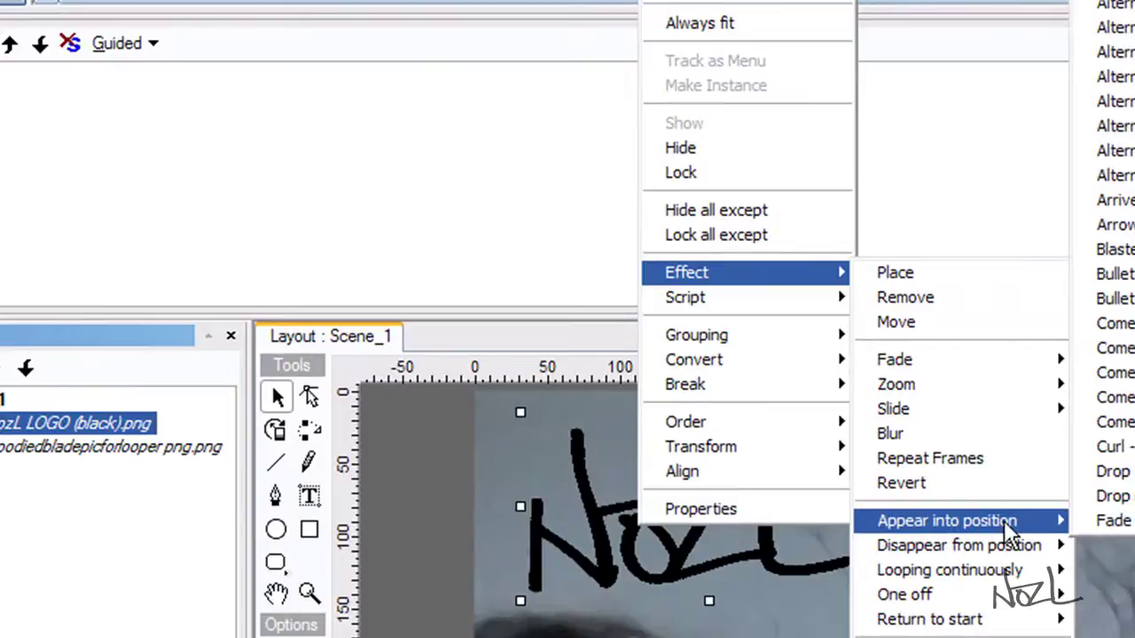
pyautogui.moveTo(1002, 542)
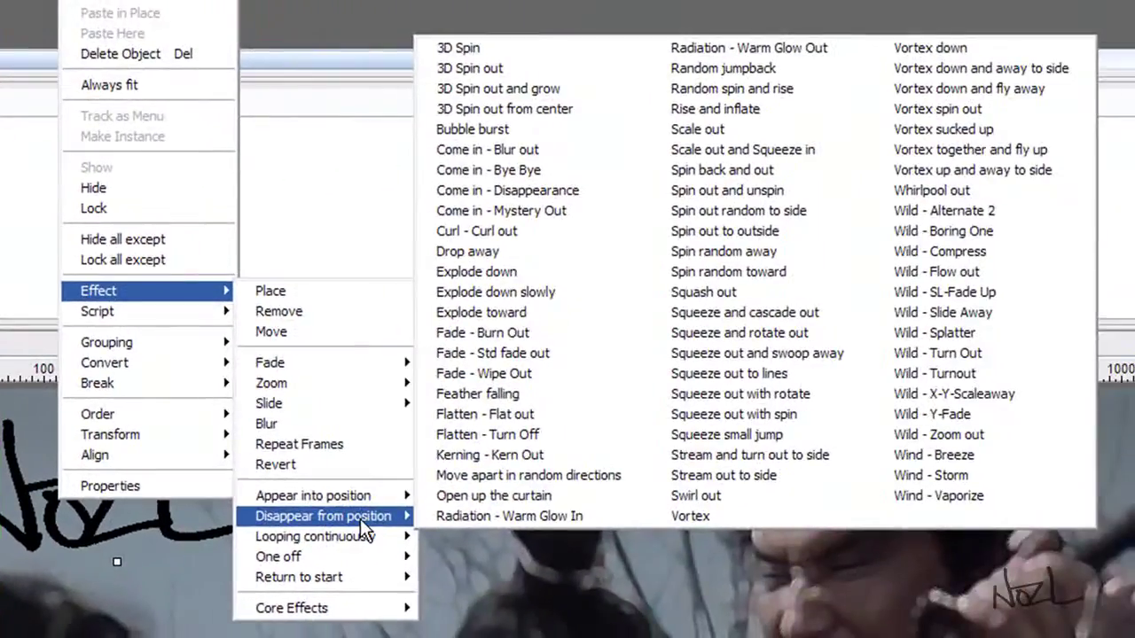
pyautogui.moveTo(330, 543)
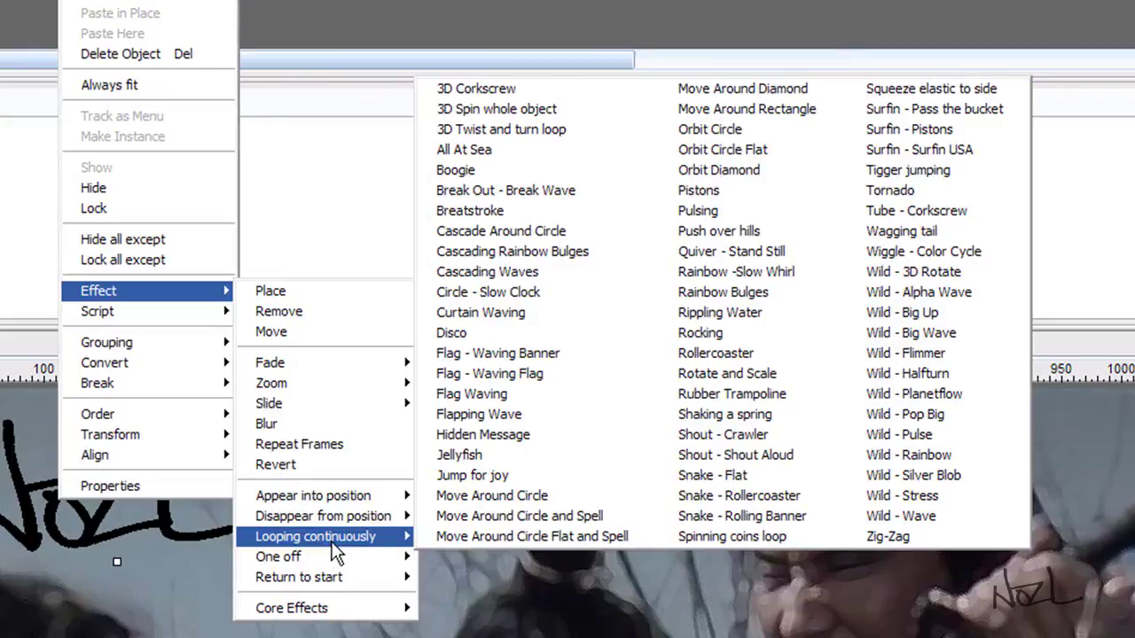
pyautogui.moveTo(332, 564)
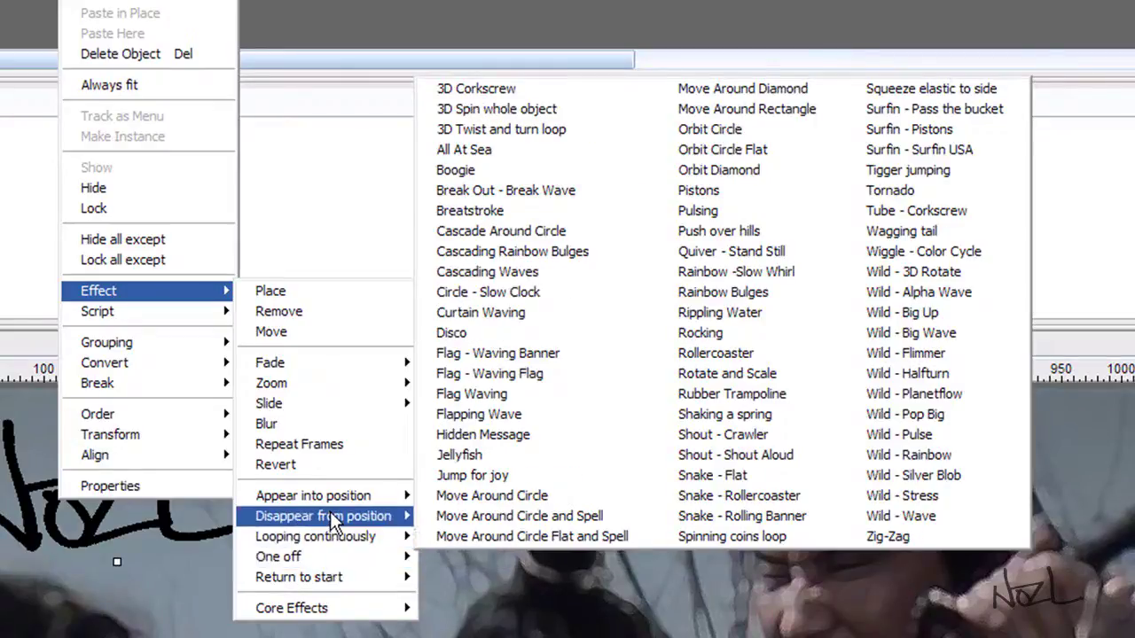
pyautogui.moveTo(334, 523)
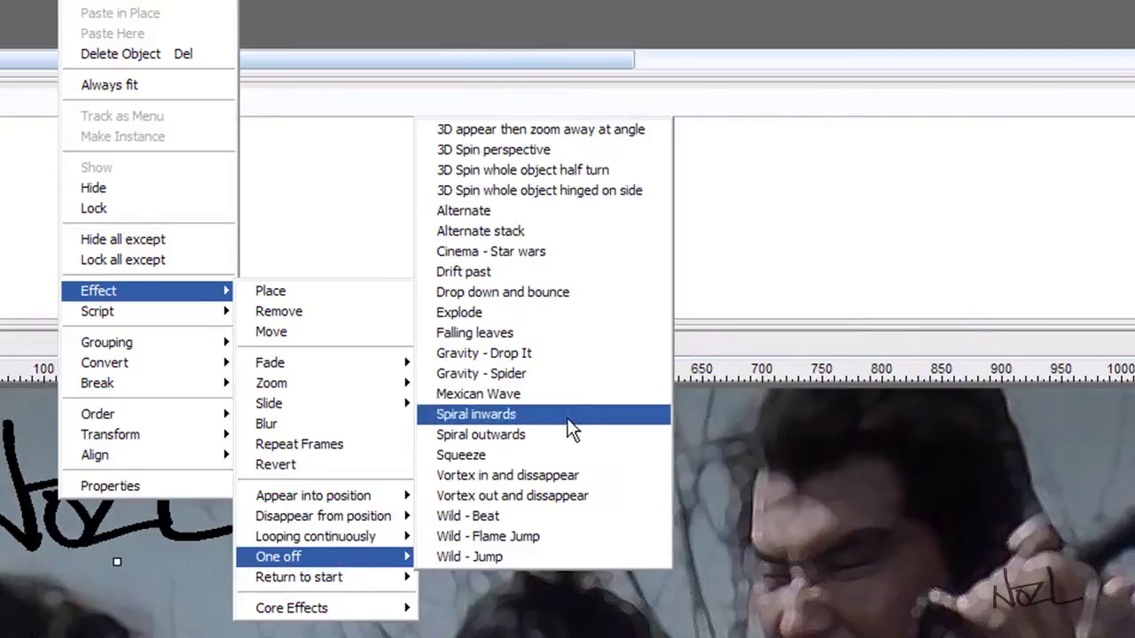
pyautogui.click(538, 354)
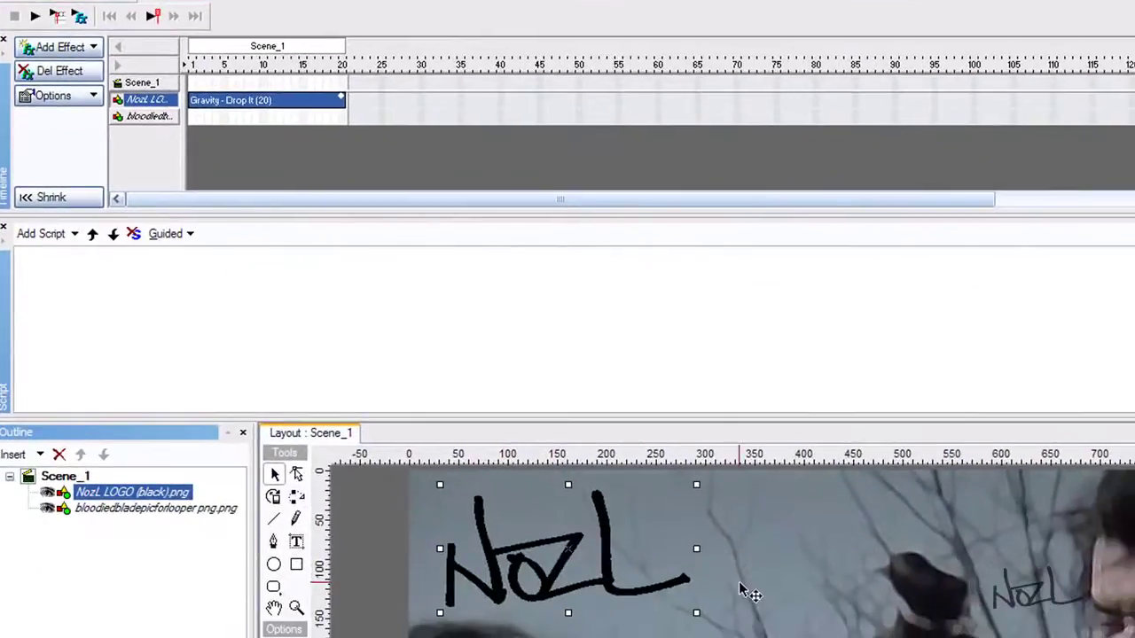
# Select the NozL logo and dock the Insert toolbar at the end of the top toolbar row.
pyautogui.click(785, 575)
pyautogui.click(612, 557)
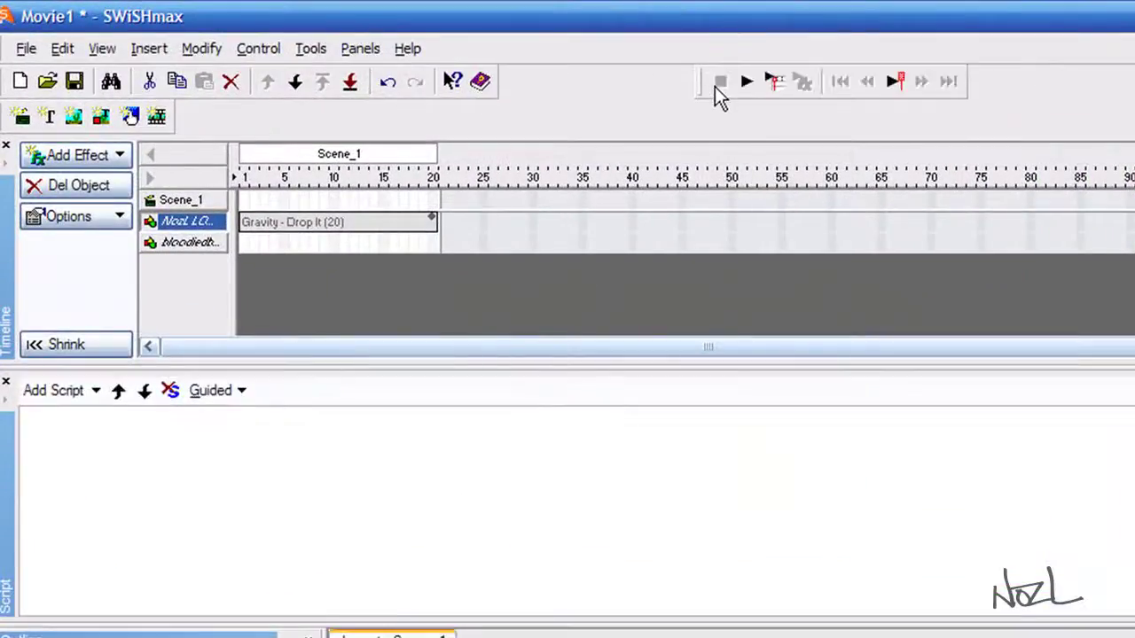
pyautogui.moveTo(4, 115); pyautogui.dragTo(908, 109)
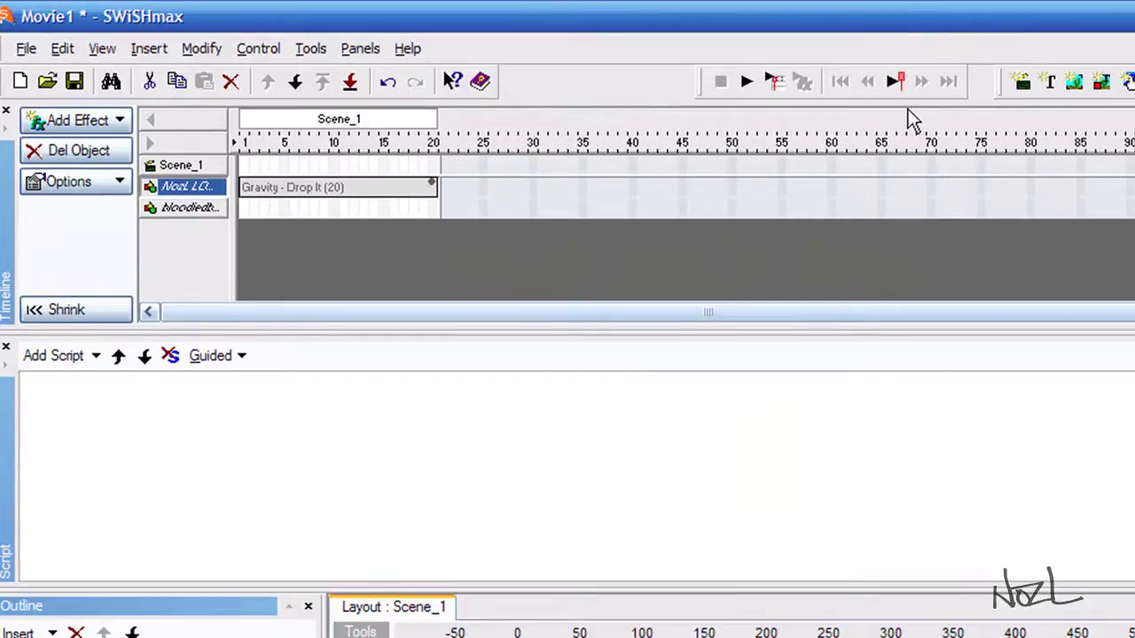
pyautogui.click(747, 85)
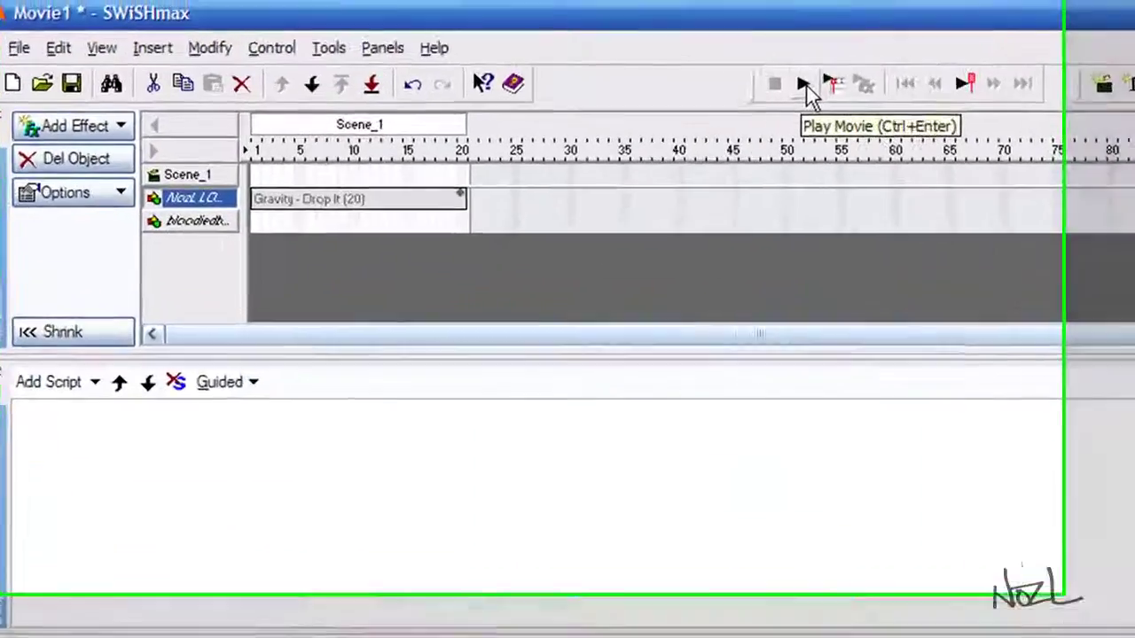
pyautogui.click(544, 33)
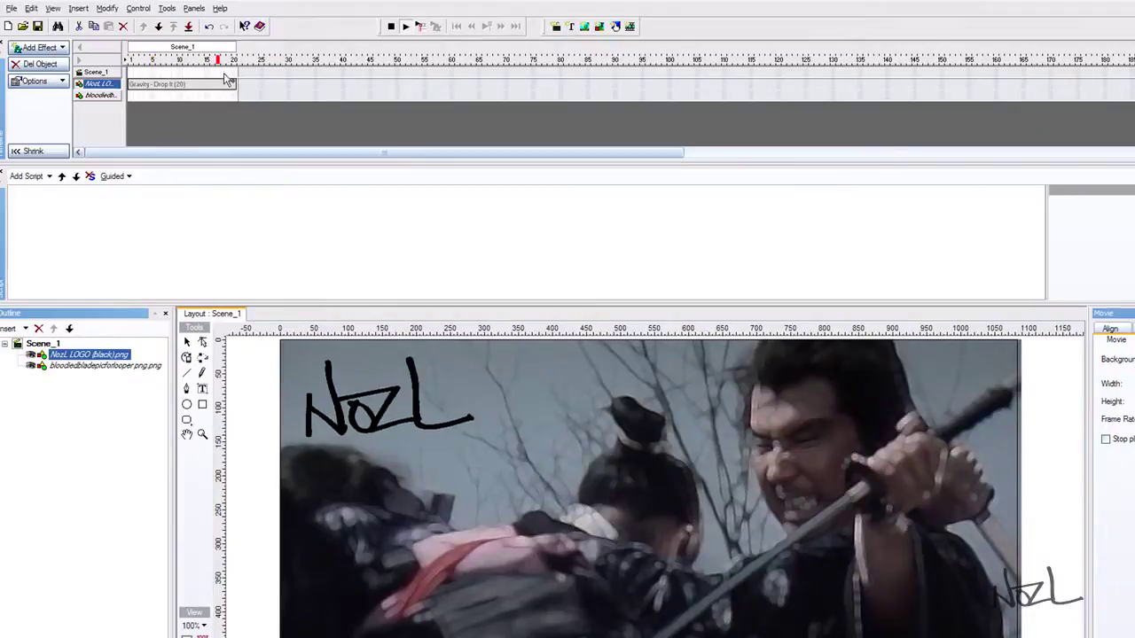
# Stretch the logo's Gravity - Drop It bar out to frame 67, then play and stop to check.
pyautogui.click(391, 28)
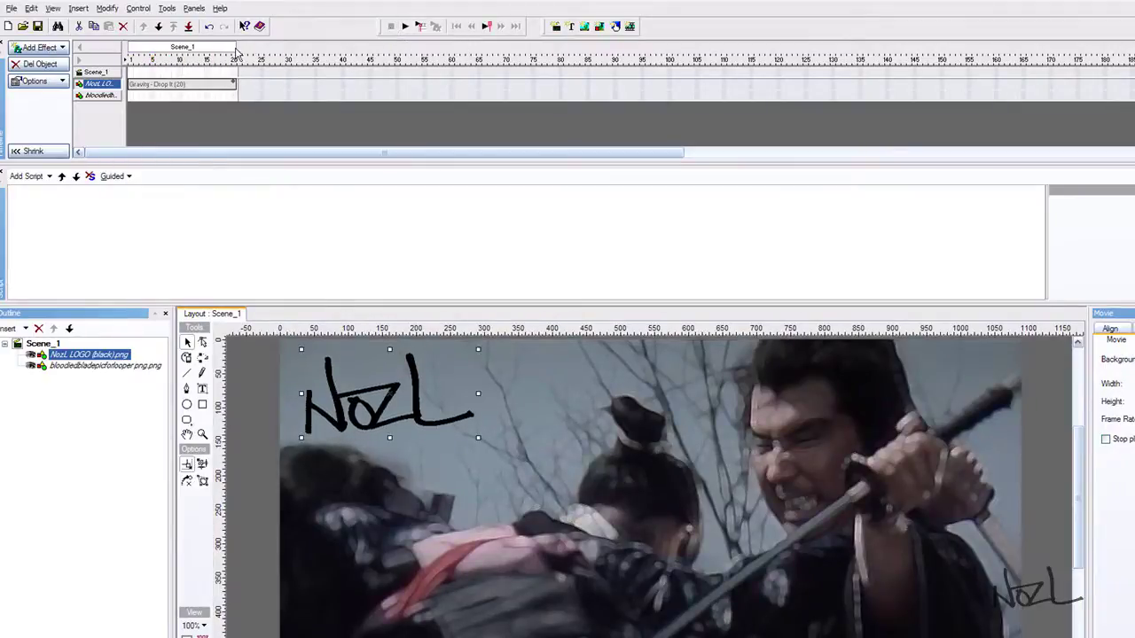
pyautogui.click(232, 90)
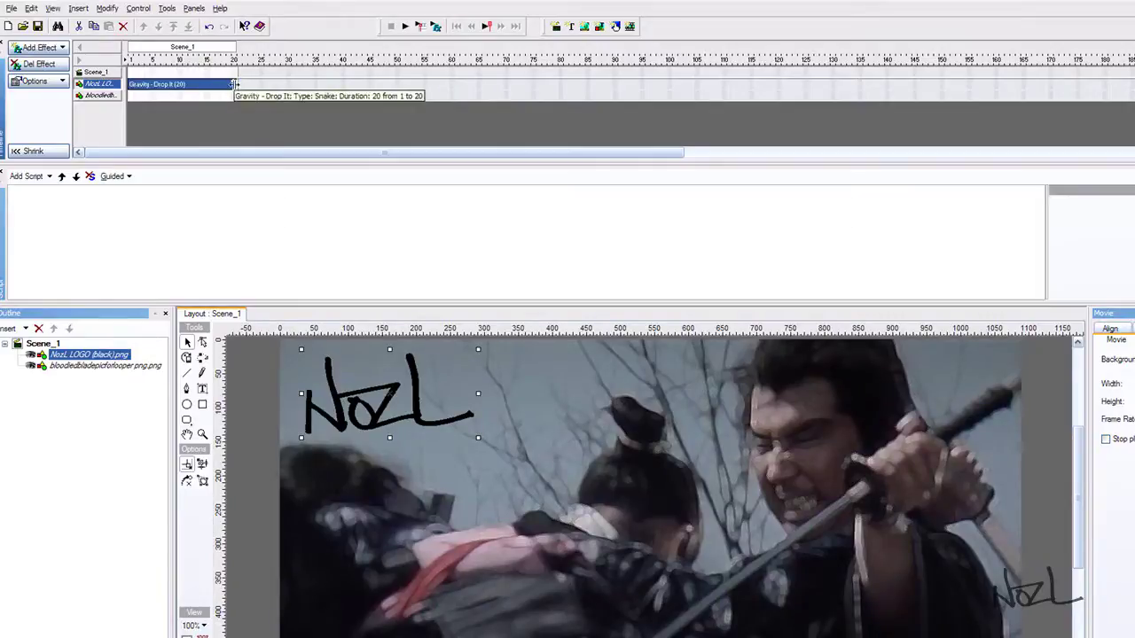
pyautogui.moveTo(232, 84); pyautogui.dragTo(491, 84)
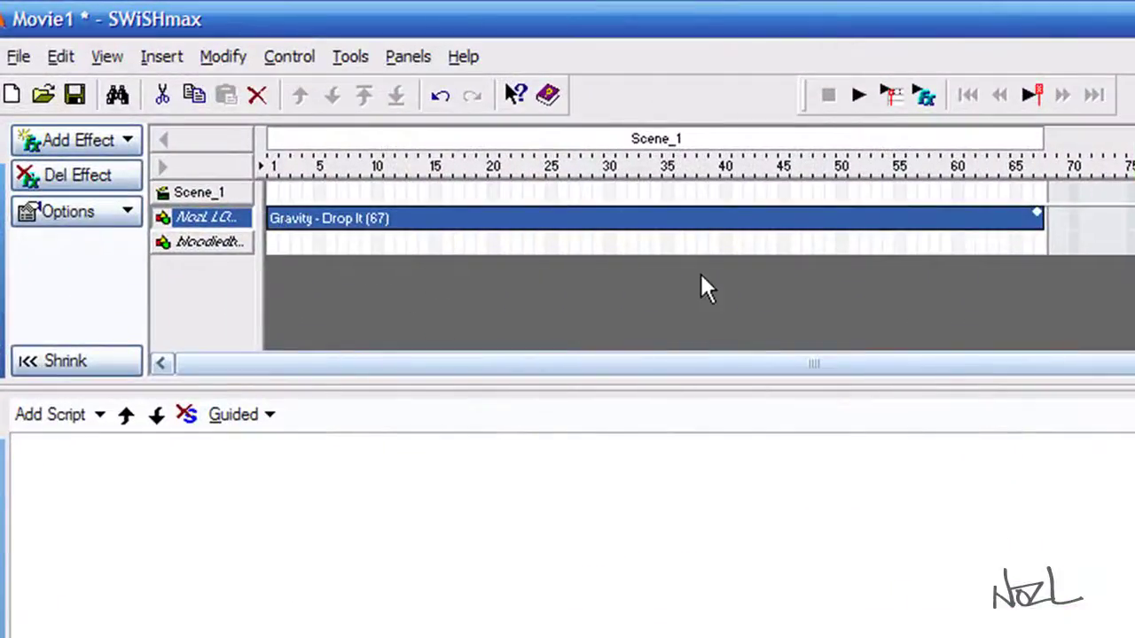
pyautogui.click(861, 95)
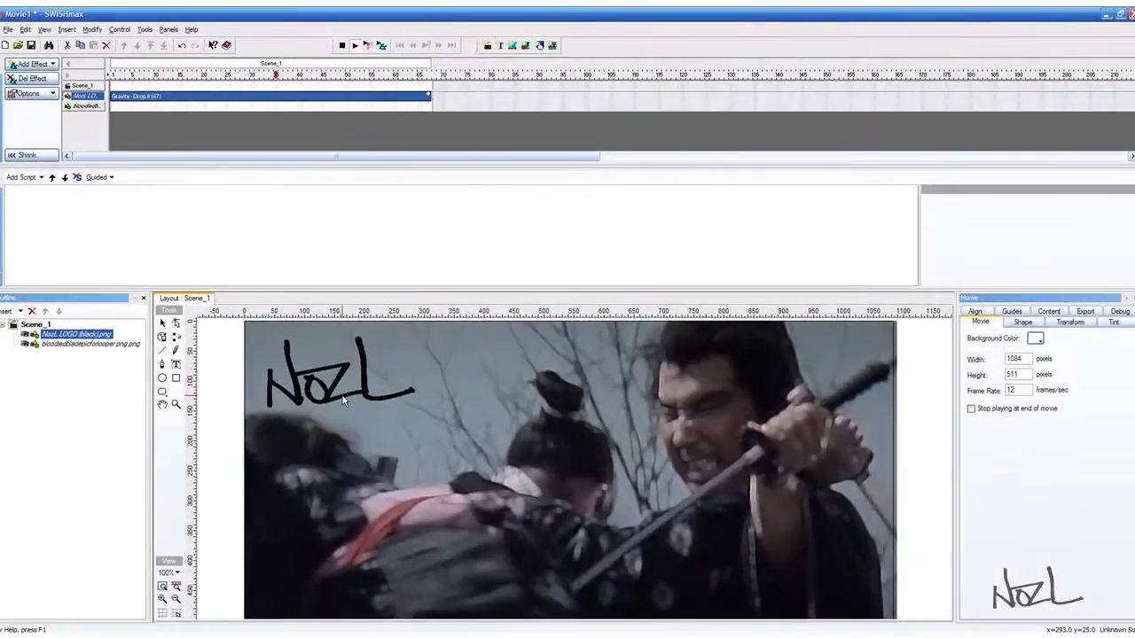
pyautogui.click(342, 47)
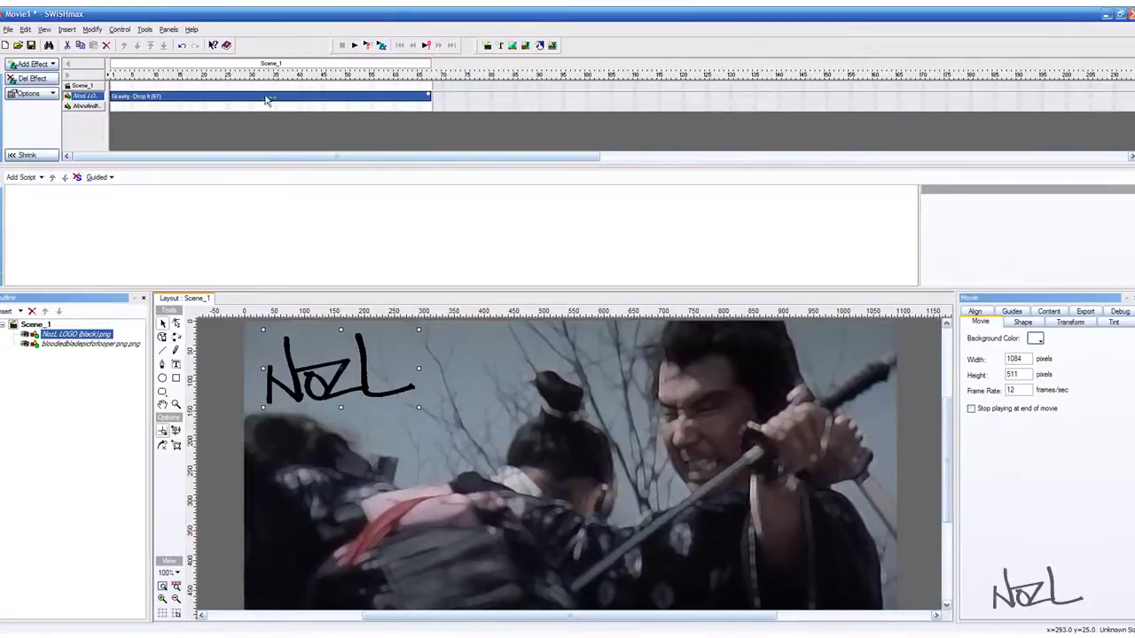